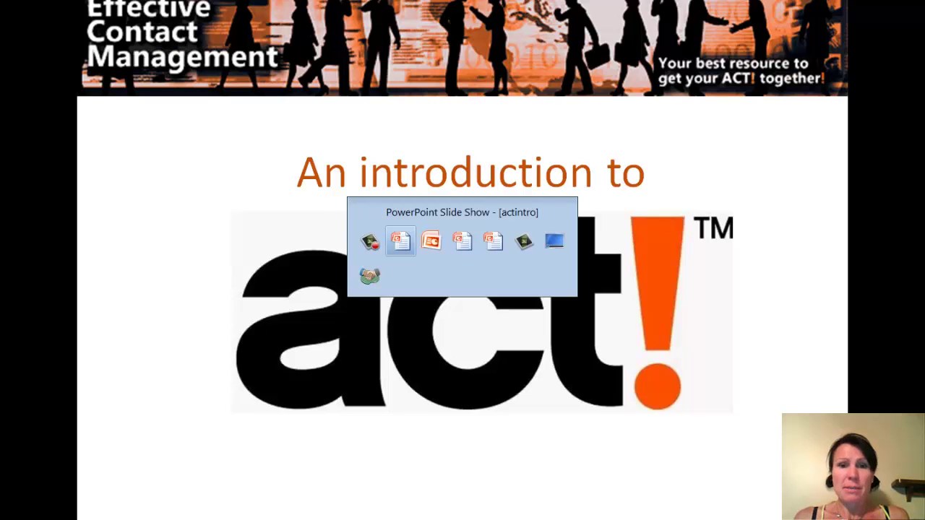
Switch from the PowerPoint slide show to the Sage ACT! contact database
{"action": "key", "text": "Tab"}
{"action": "key", "text": "Tab"}
{"action": "key", "text": "Tab"}
{"action": "key", "text": "Tab"}
{"action": "key", "text": "Tab"}
{"action": "key", "text": "Tab"}
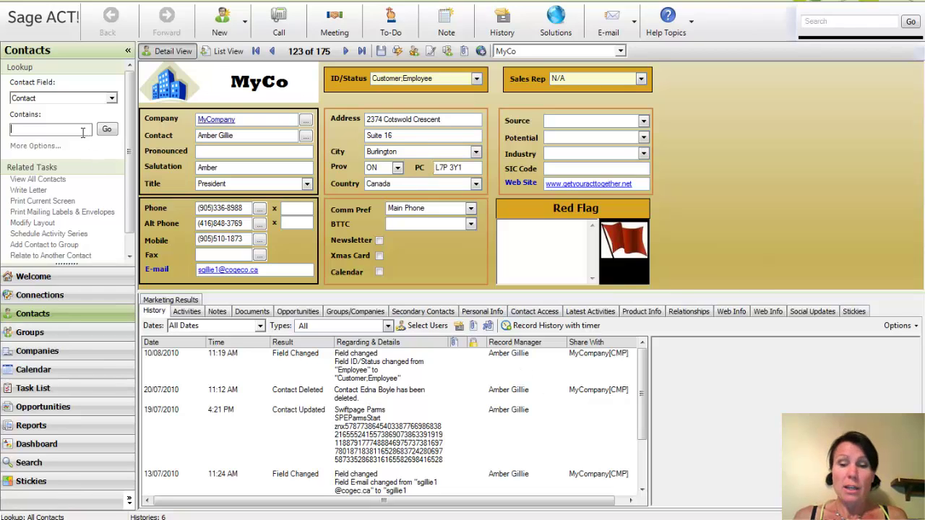
Look up contacts by the Contact field, running one search for each of two different first names
{"action": "type", "text": "wayne"}
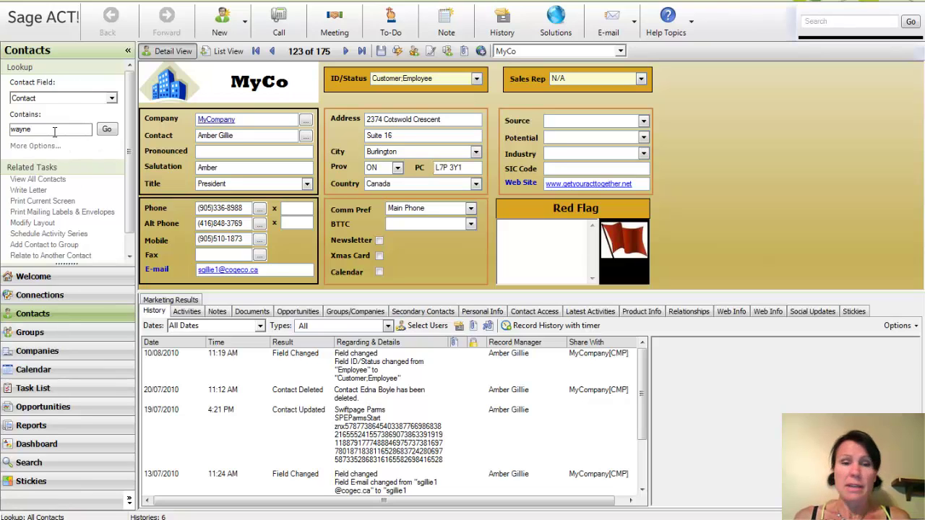
{"action": "key", "text": "Return"}
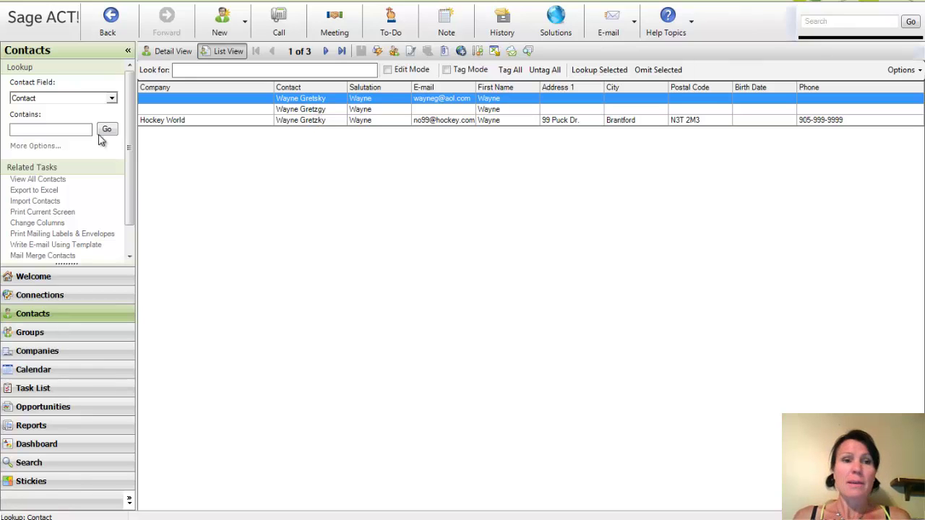
{"action": "left_click", "coordinate": [77, 128]}
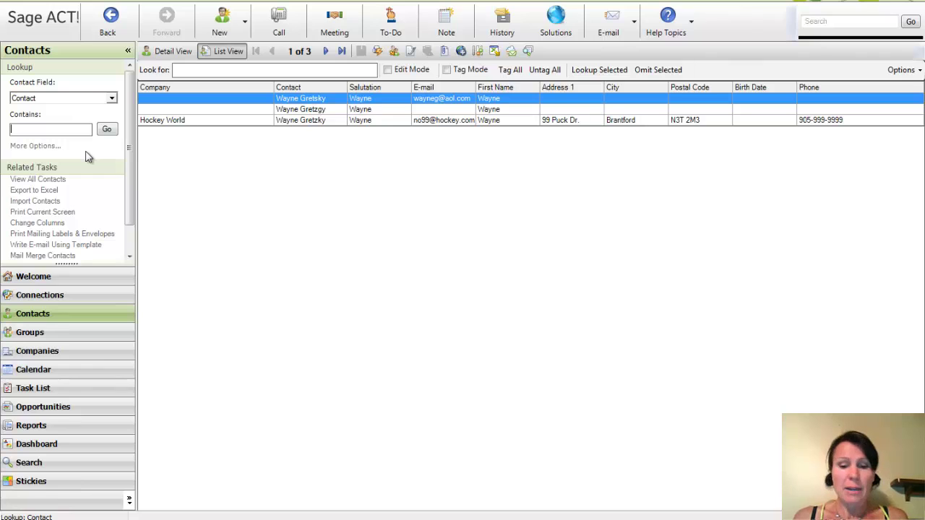
{"action": "type", "text": "jim"}
{"action": "key", "text": "Return"}
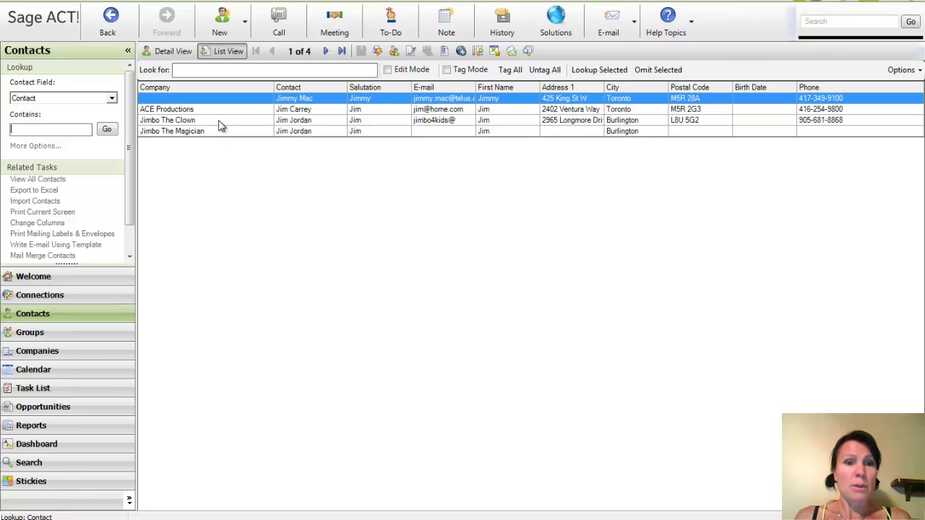
Look up contacts whose Company field starts with "toyota", replacing the current lookup
{"action": "left_click", "coordinate": [90, 1]}
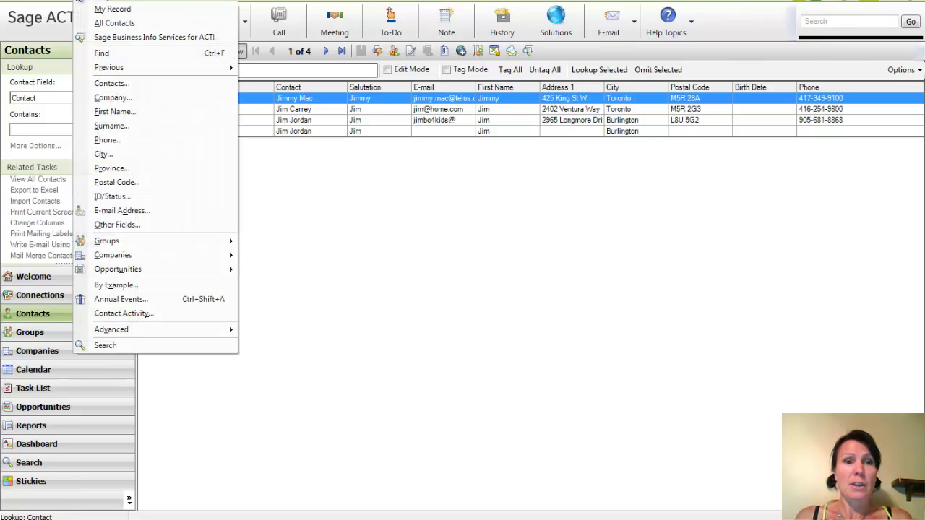
{"action": "left_click", "coordinate": [127, 103]}
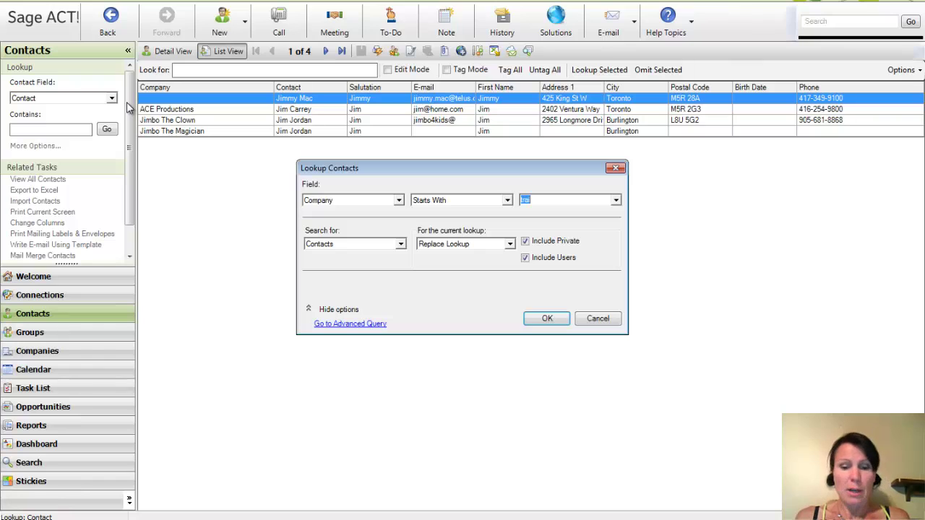
{"action": "type", "text": "toy"}
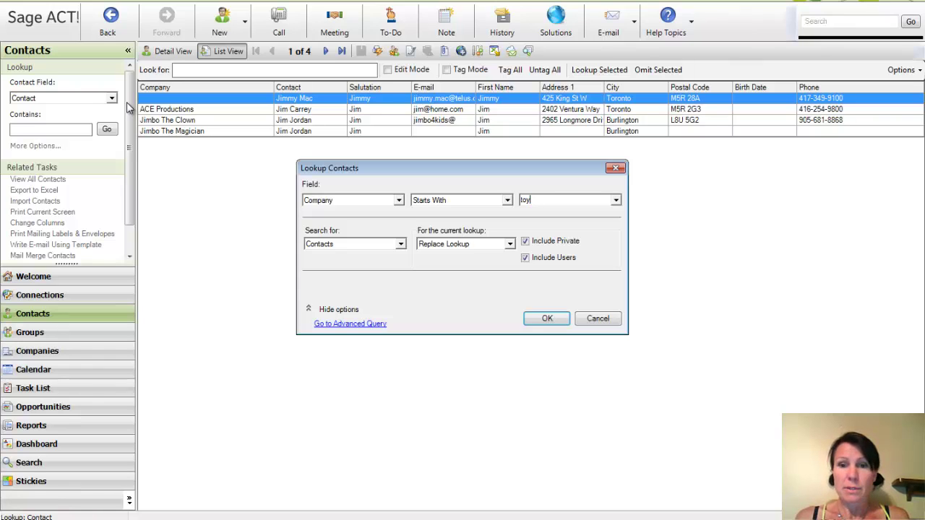
{"action": "type", "text": "ota"}
{"action": "key", "text": "Return"}
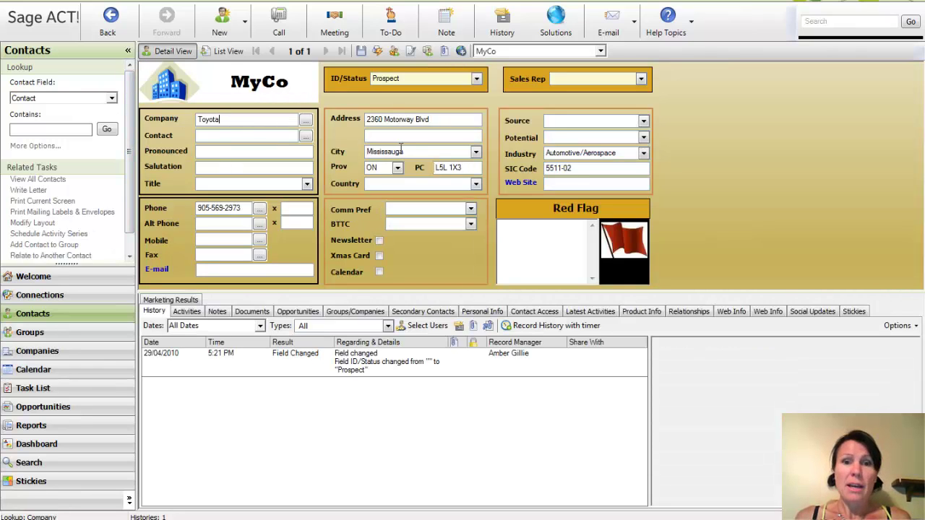
Look up contacts by city, trying BRAMPTON first and then repeating the lookup with MISSISSAUGA
{"action": "left_click", "coordinate": [94, 5]}
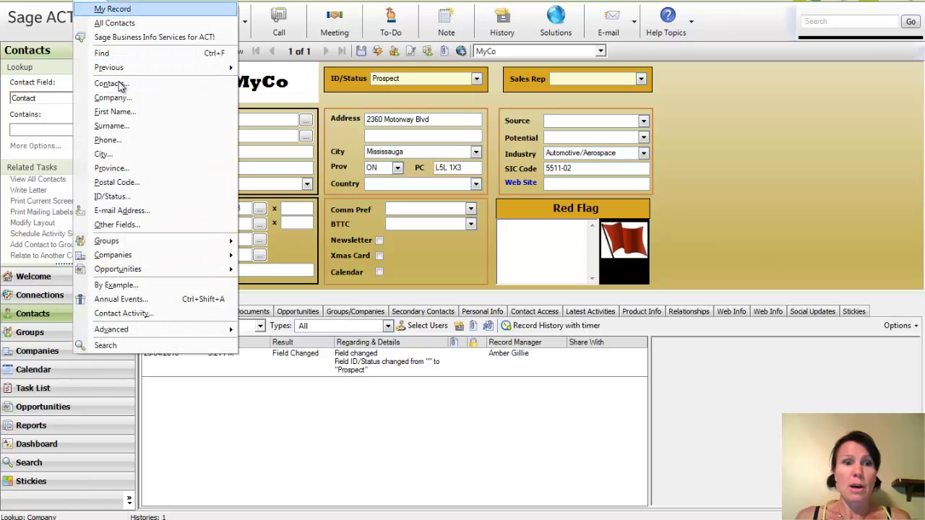
{"action": "left_click", "coordinate": [127, 155]}
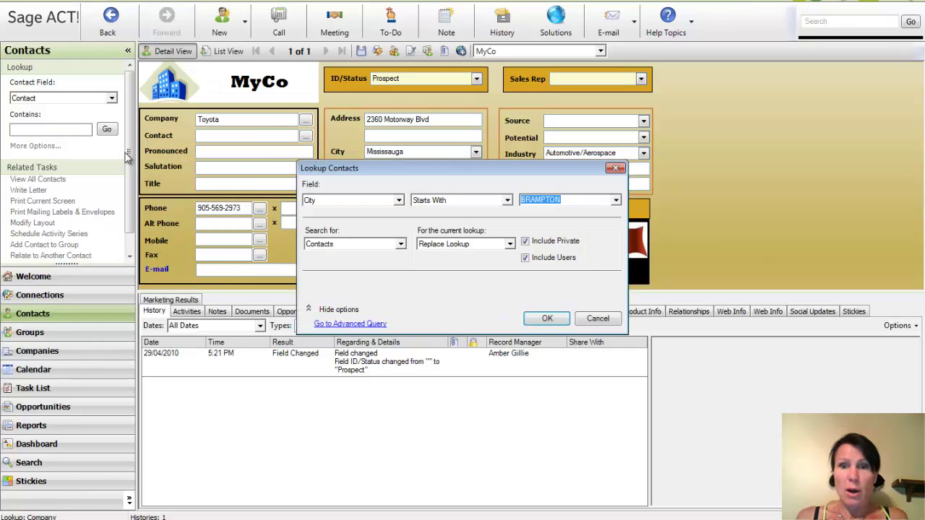
{"action": "key", "text": "Return"}
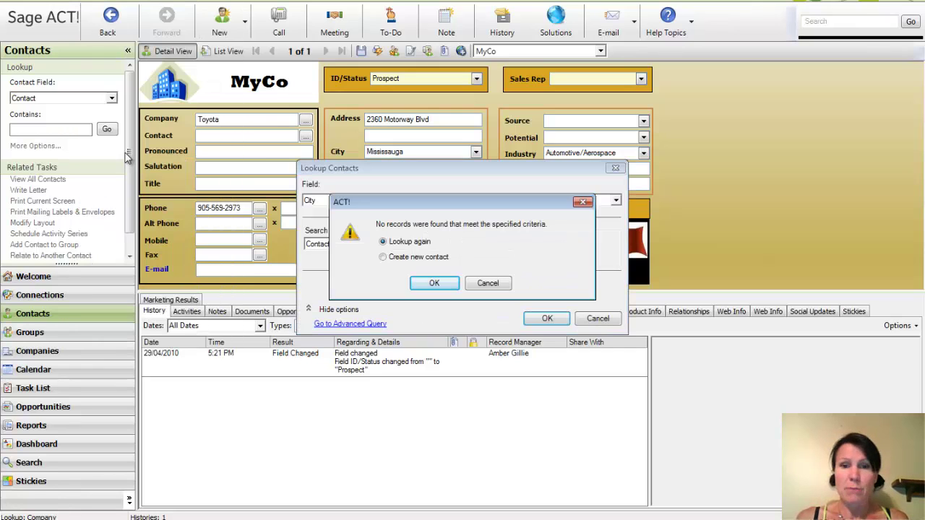
{"action": "left_click", "coordinate": [434, 285]}
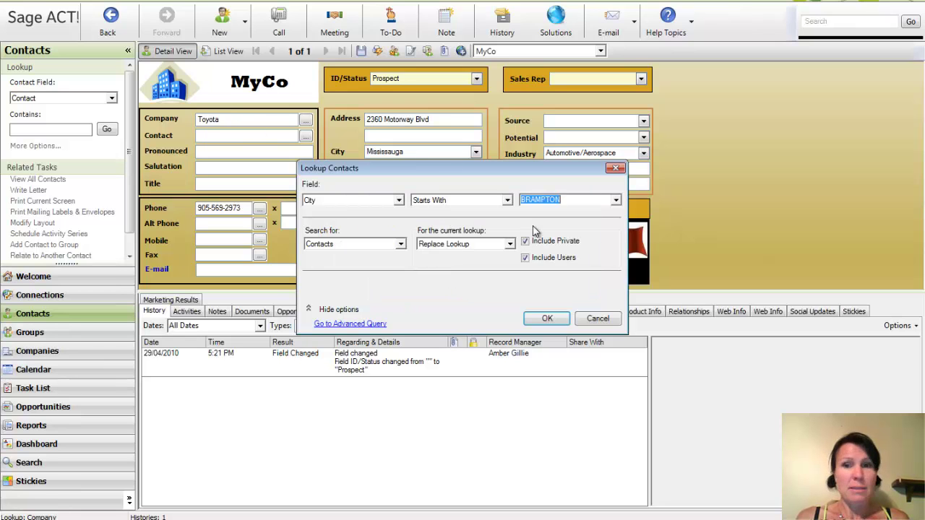
{"action": "type", "text": "MISSISSAUGA"}
{"action": "key", "text": "Return"}
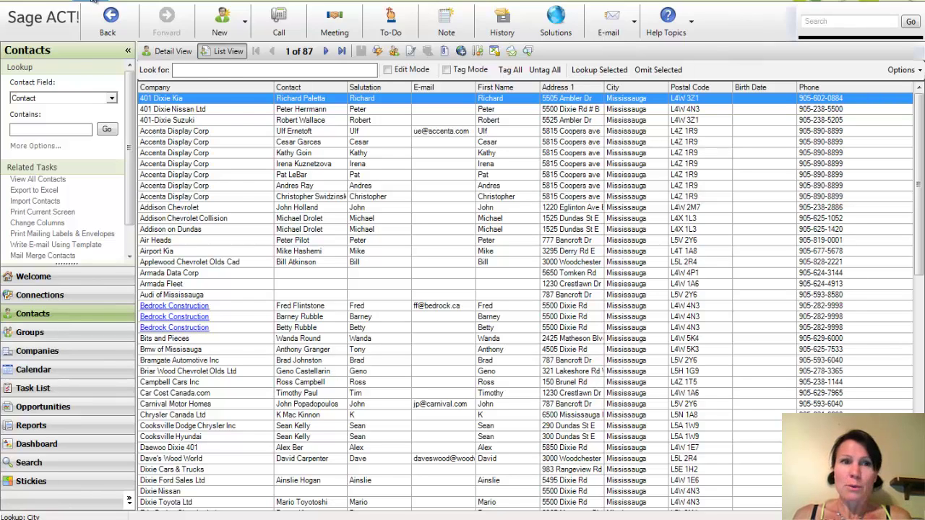
Look up a contact through the other lookup fields, with Phone starting with the contact's phone number
{"action": "left_click", "coordinate": [93, 2]}
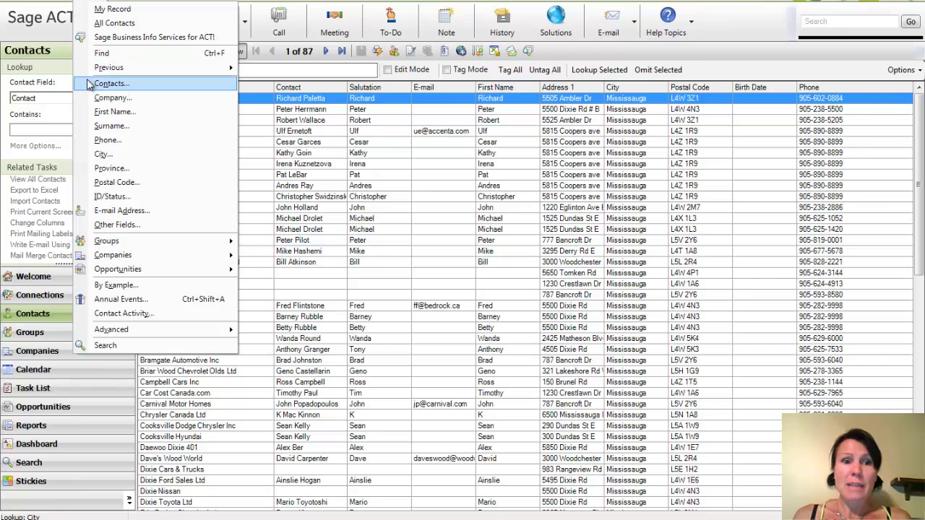
{"action": "left_click", "coordinate": [115, 225]}
{"action": "left_click", "coordinate": [399, 199]}
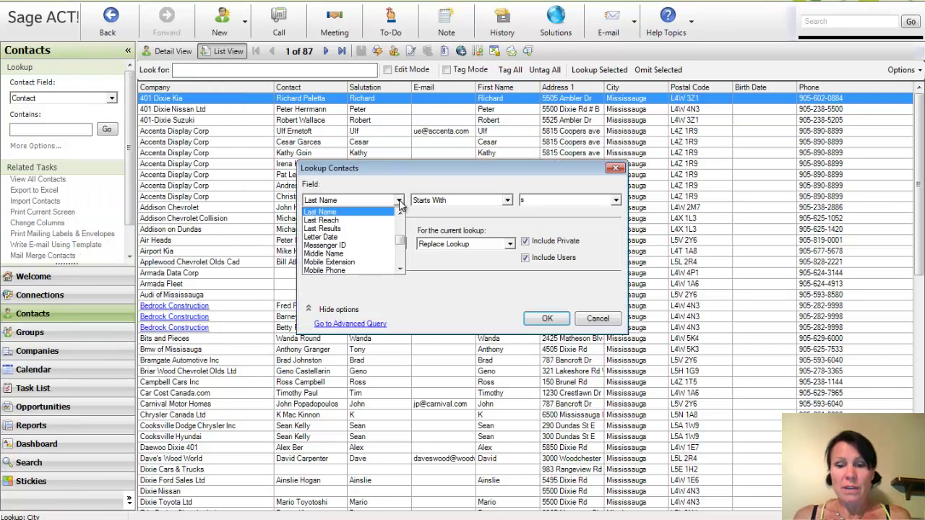
{"action": "key", "text": "p"}
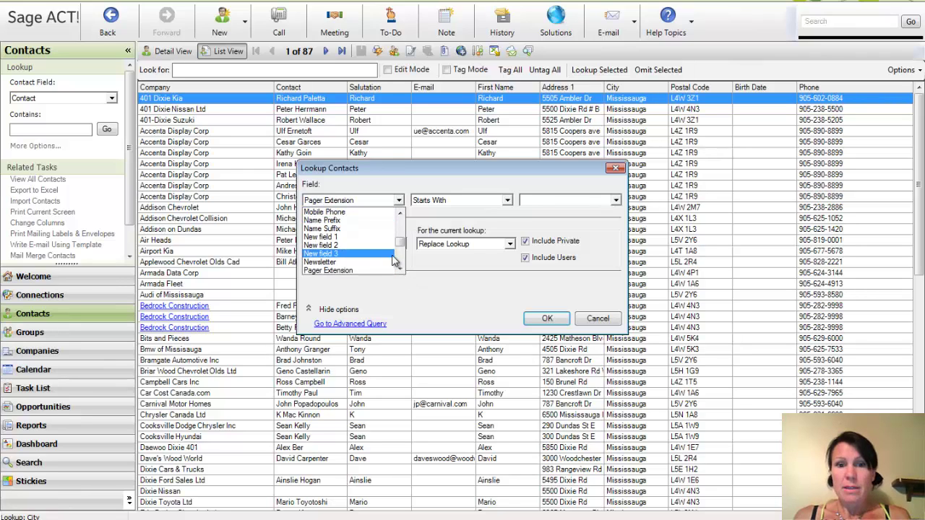
{"action": "scroll", "coordinate": [395, 261], "scroll_direction": "down", "scroll_amount": 2}
{"action": "left_click", "coordinate": [347, 237]}
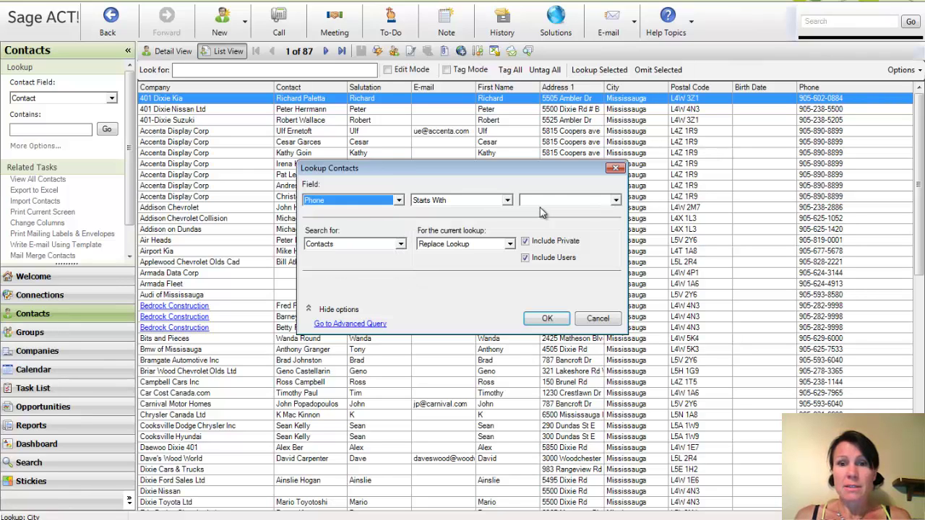
{"action": "left_click", "coordinate": [537, 200]}
{"action": "type", "text": "697551222"}
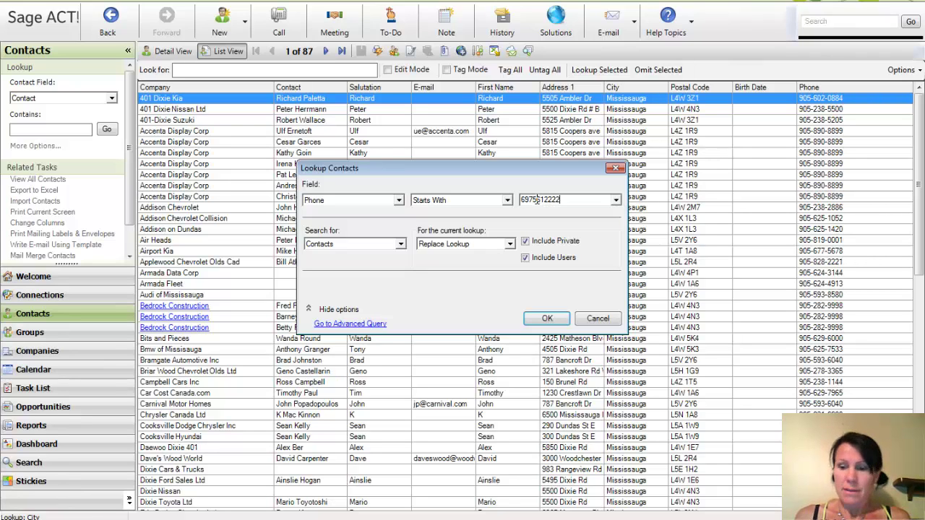
{"action": "key", "text": "Return"}
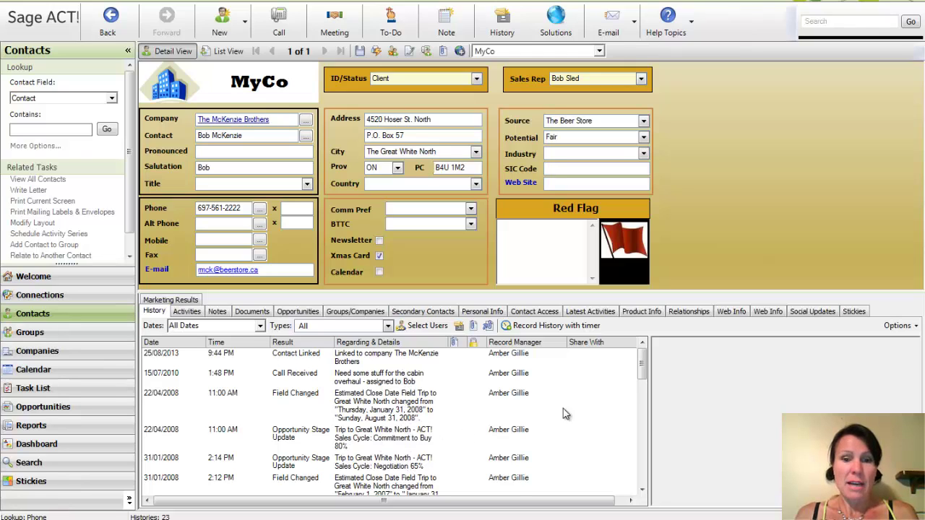
Review the contact's history down to the oldest entries, viewing the beer order call and the back bacon delivery meeting details
{"action": "left_click_drag", "start_coordinate": [640, 367], "coordinate": [643, 470]}
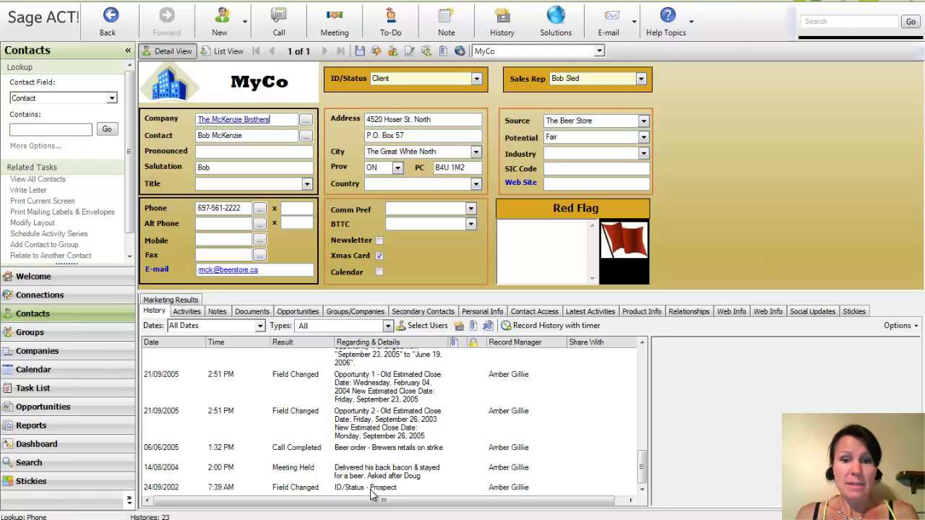
{"action": "left_click", "coordinate": [383, 461]}
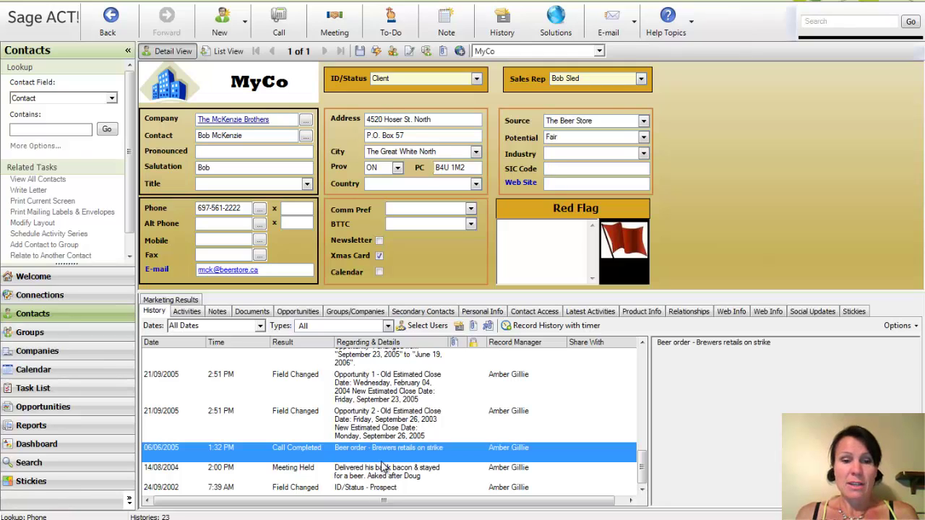
{"action": "left_click", "coordinate": [259, 479]}
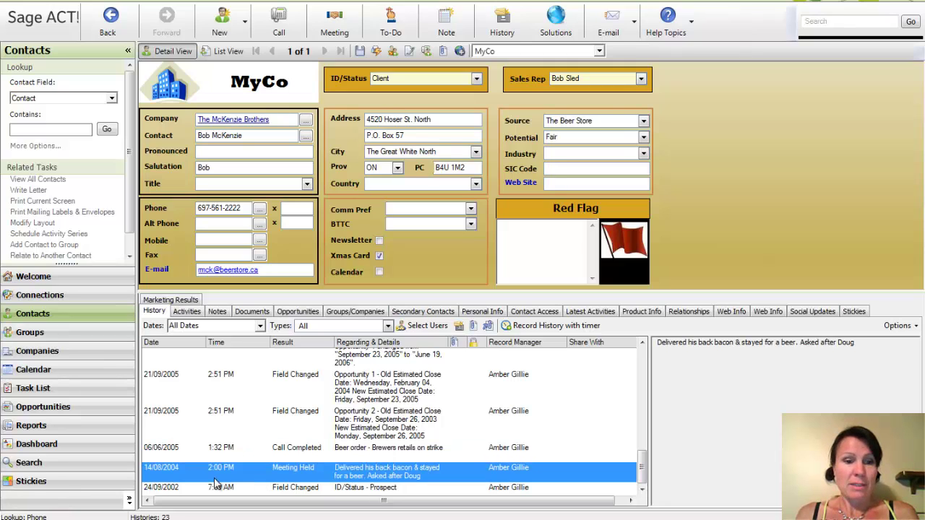
{"action": "left_click", "coordinate": [435, 449]}
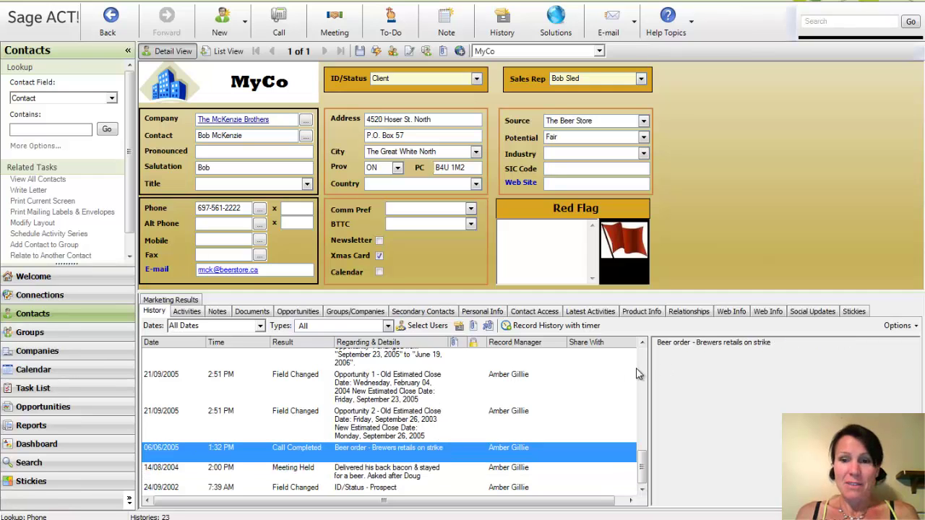
{"action": "left_click", "coordinate": [641, 362]}
{"action": "scroll", "coordinate": [642, 363], "scroll_direction": "up", "scroll_amount": 10}
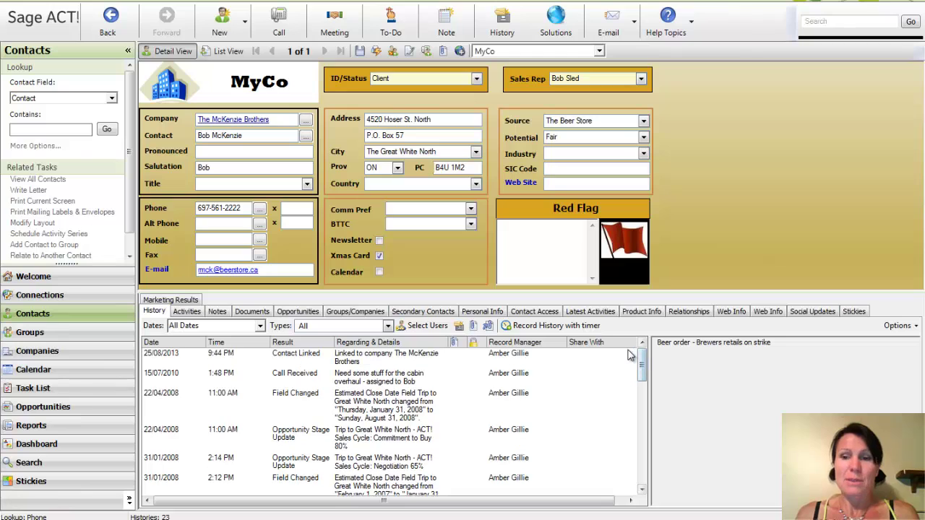
View the contact's scheduled activities and read the full text of both notes on the record
{"action": "left_click", "coordinate": [187, 312]}
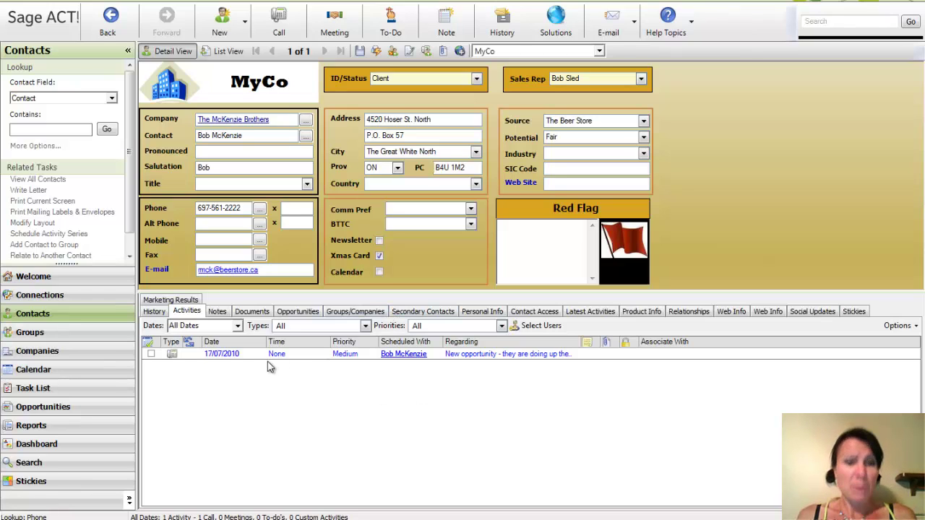
{"action": "left_click", "coordinate": [216, 313]}
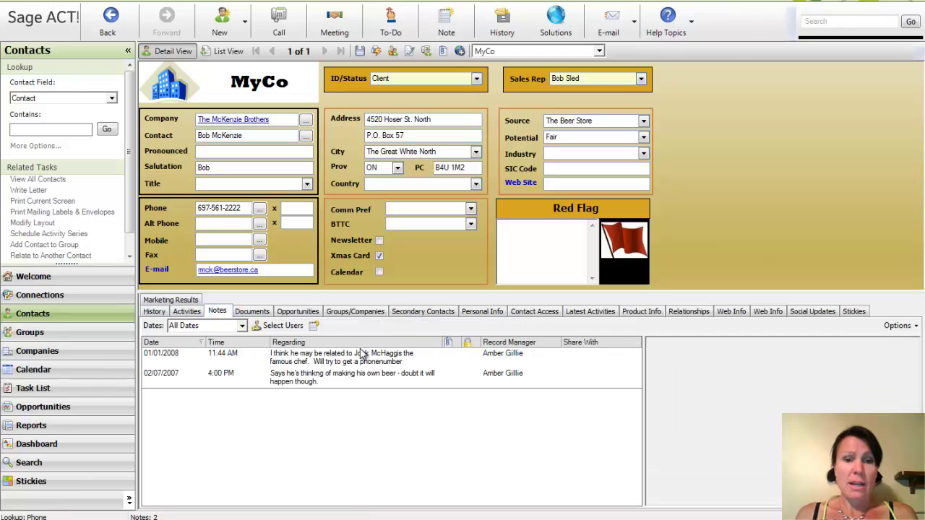
{"action": "left_click", "coordinate": [292, 385]}
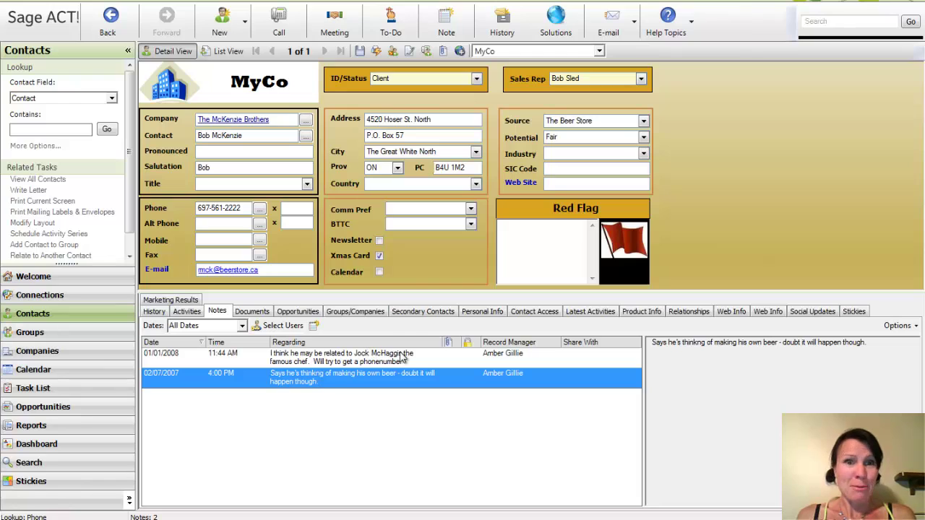
{"action": "left_click", "coordinate": [338, 356]}
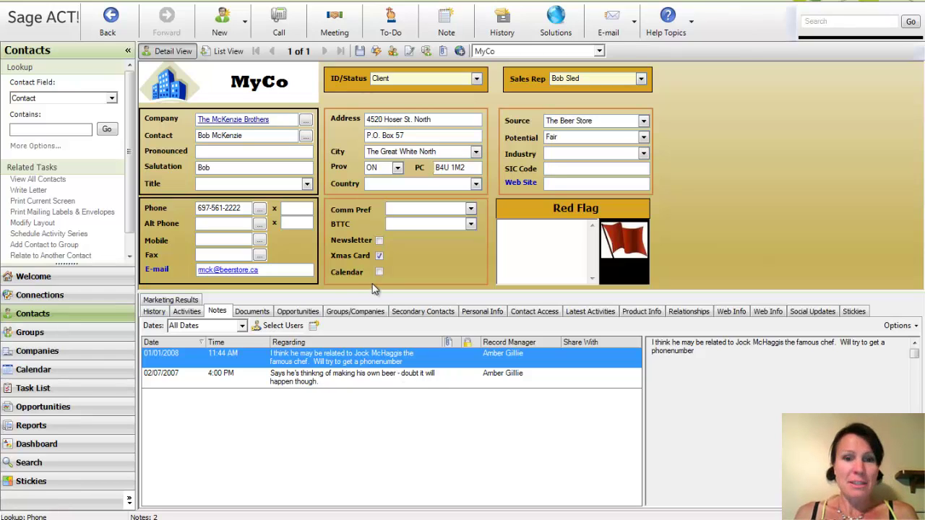
View the contact's documents and check the options for adding a document without choosing one
{"action": "left_click", "coordinate": [252, 313]}
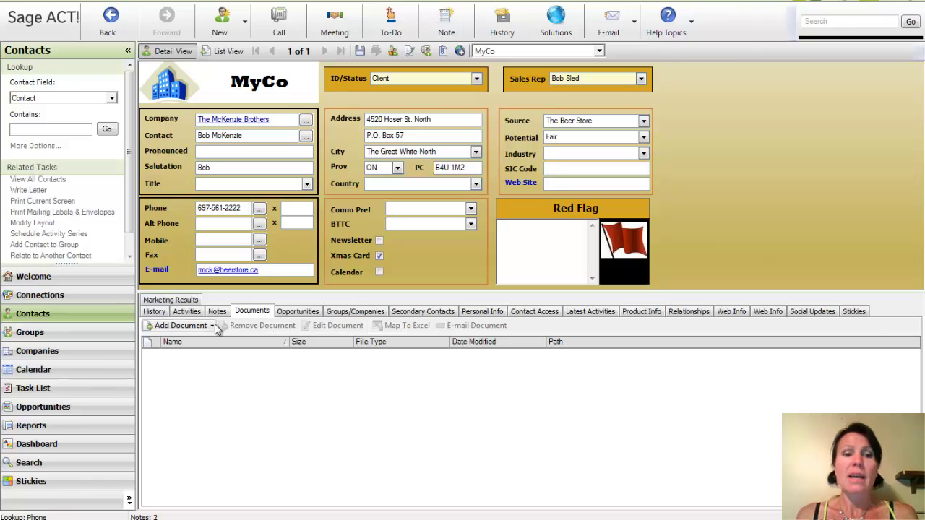
{"action": "left_click", "coordinate": [195, 327]}
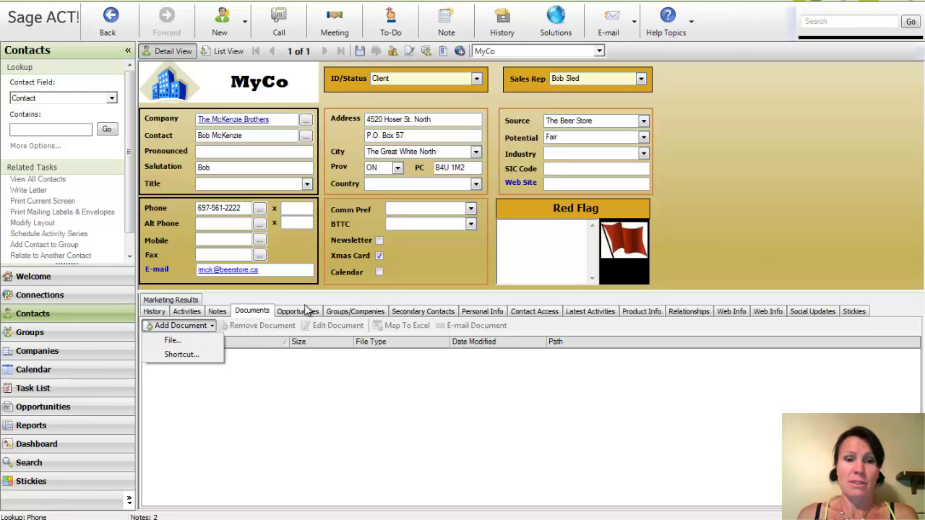
{"action": "left_click", "coordinate": [307, 358]}
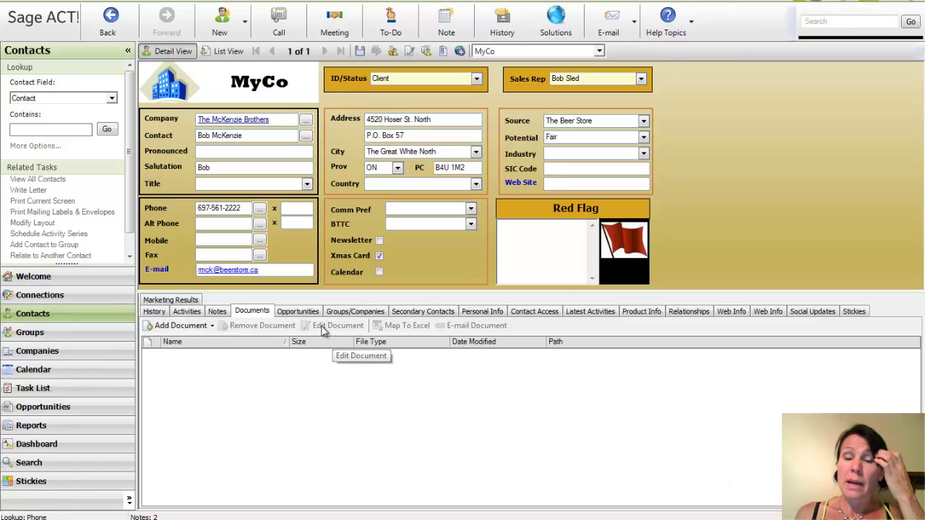
View the contact's opportunities and the group and company memberships of the record
{"action": "left_click", "coordinate": [302, 312]}
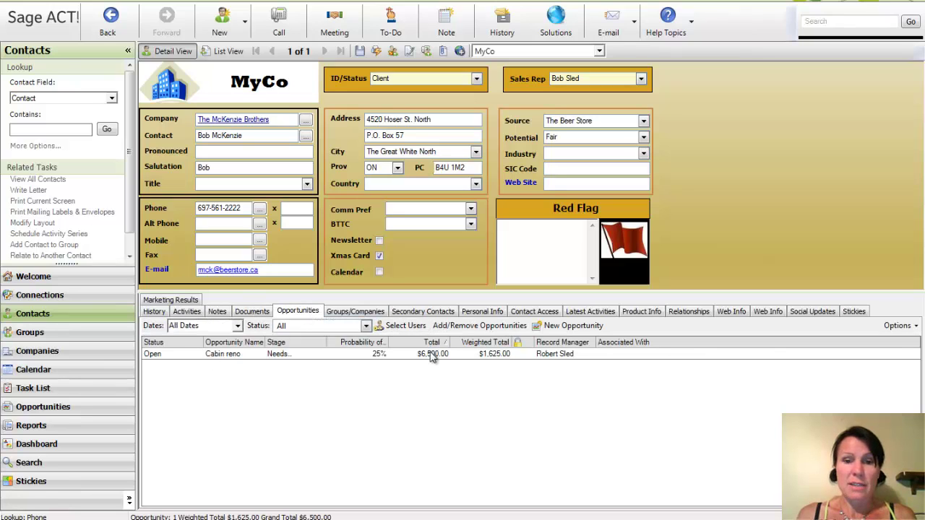
{"action": "mouse_move", "coordinate": [433, 358]}
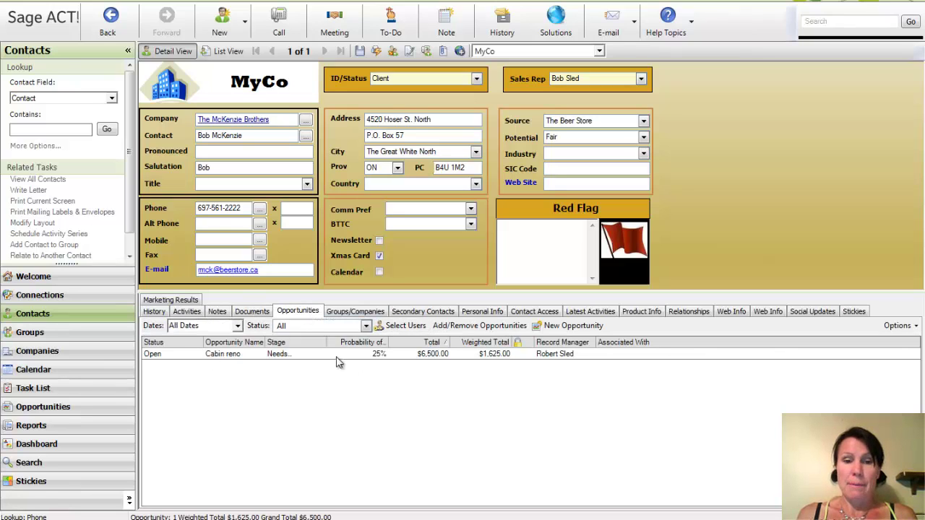
{"action": "left_click", "coordinate": [367, 311]}
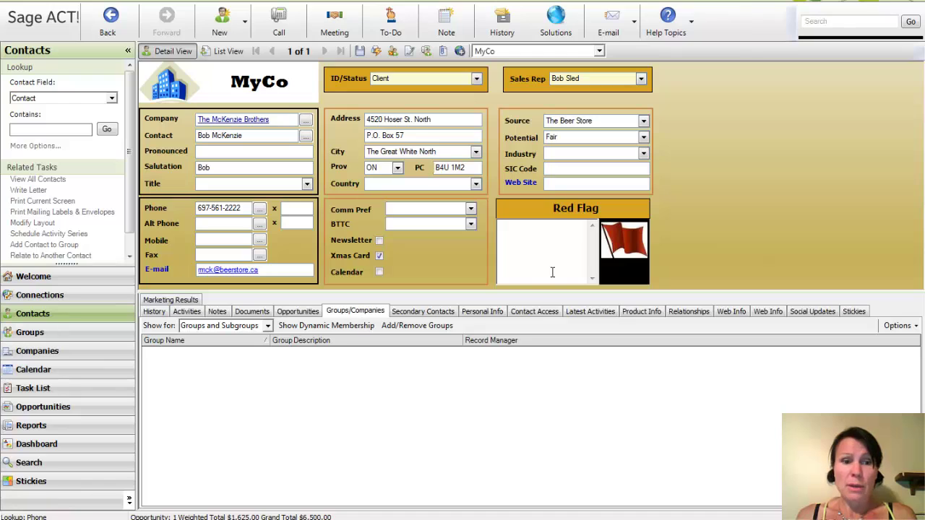
View the contact's secondary contacts, personal information and latest activities
{"action": "left_click", "coordinate": [445, 313]}
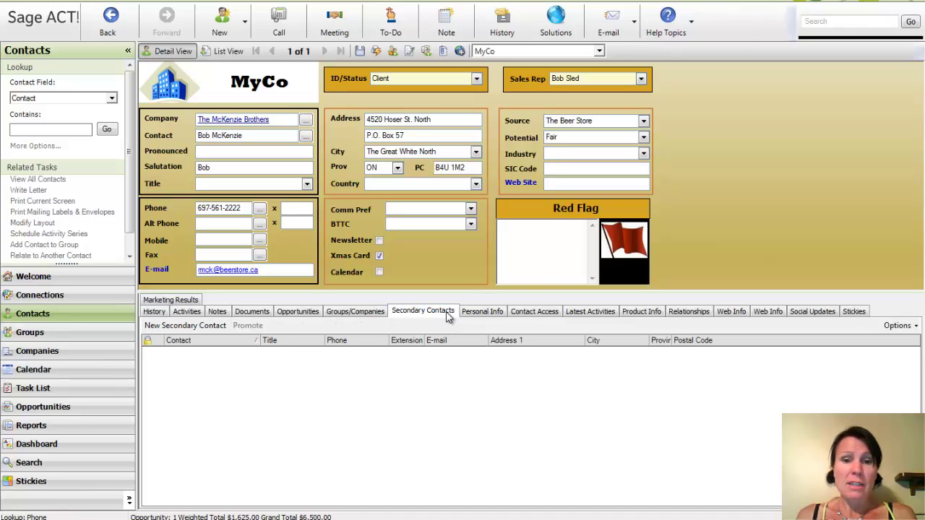
{"action": "left_click", "coordinate": [494, 315]}
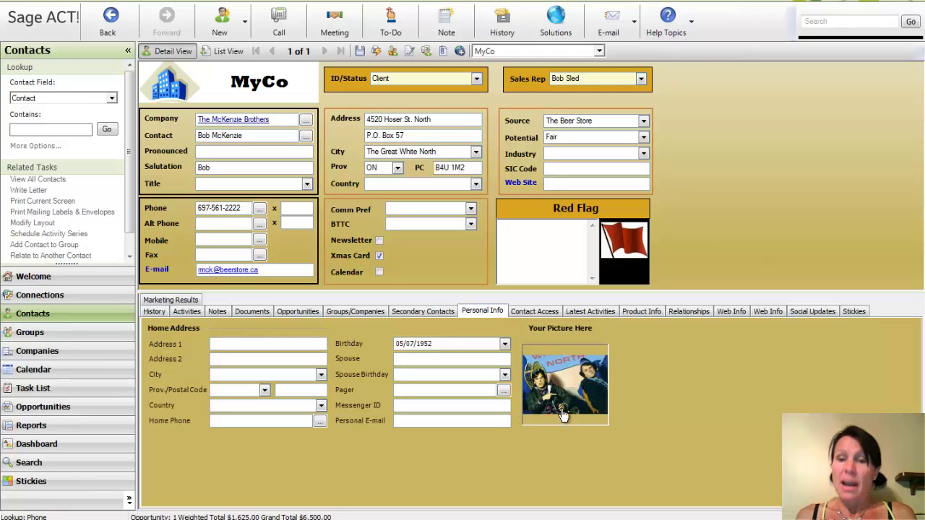
{"action": "left_click", "coordinate": [585, 311]}
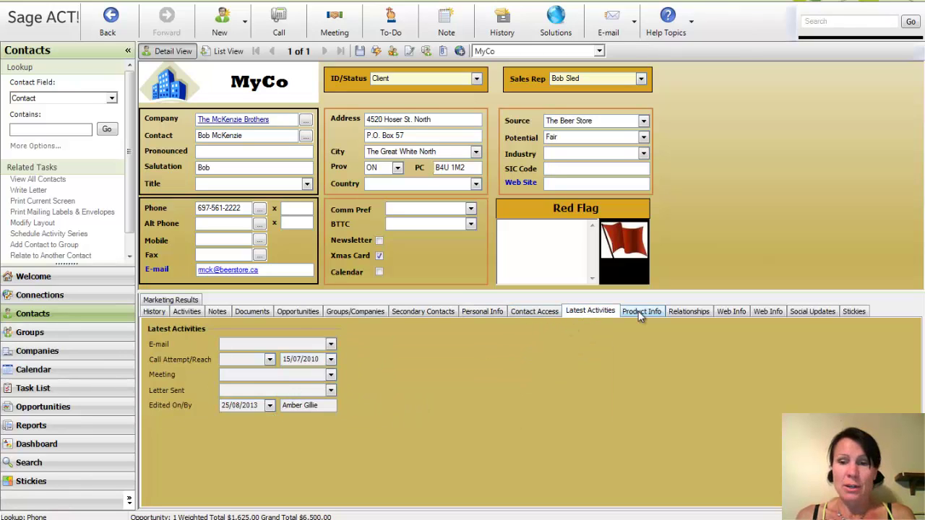
Check the contact's relationships and open the record of the related brother
{"action": "left_click", "coordinate": [695, 315]}
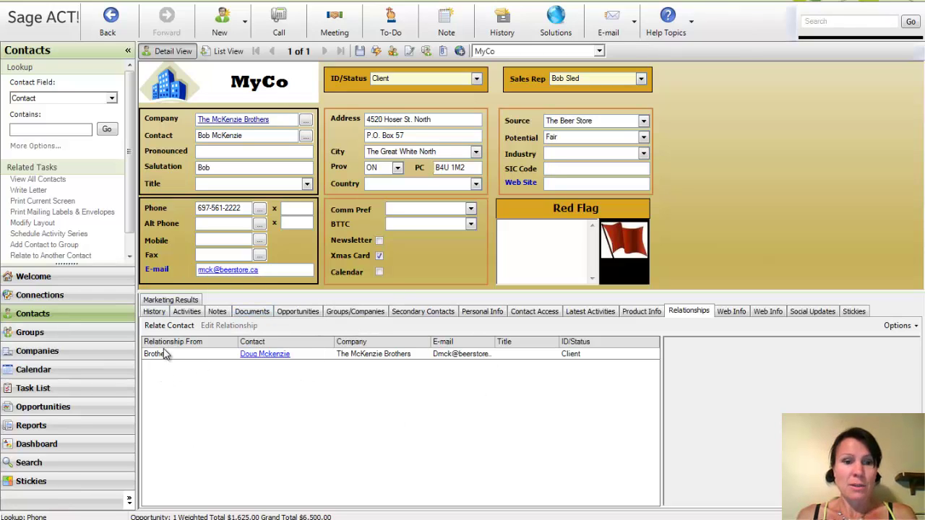
{"action": "left_click", "coordinate": [260, 354]}
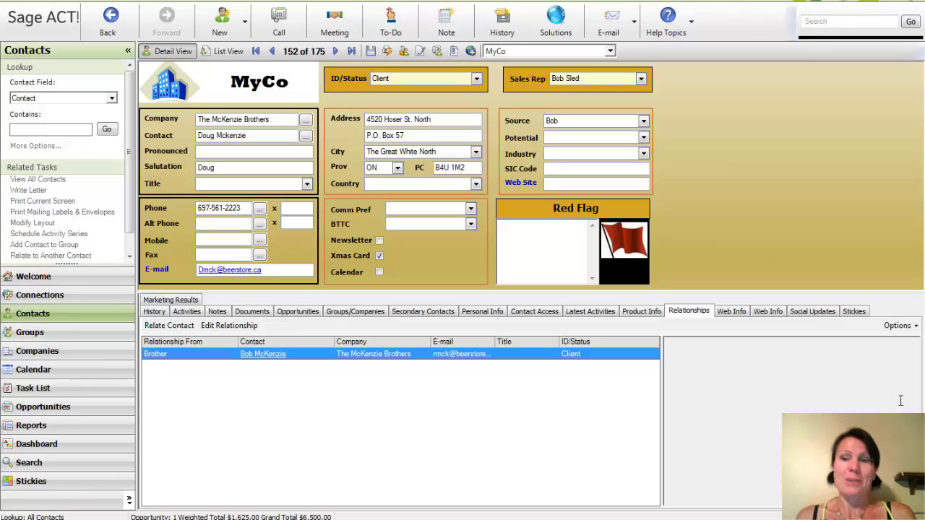
View the record's social updates and web info with Google driving directions, enlarging the lower pane to see the map and shrinking it back
{"action": "left_click", "coordinate": [739, 309]}
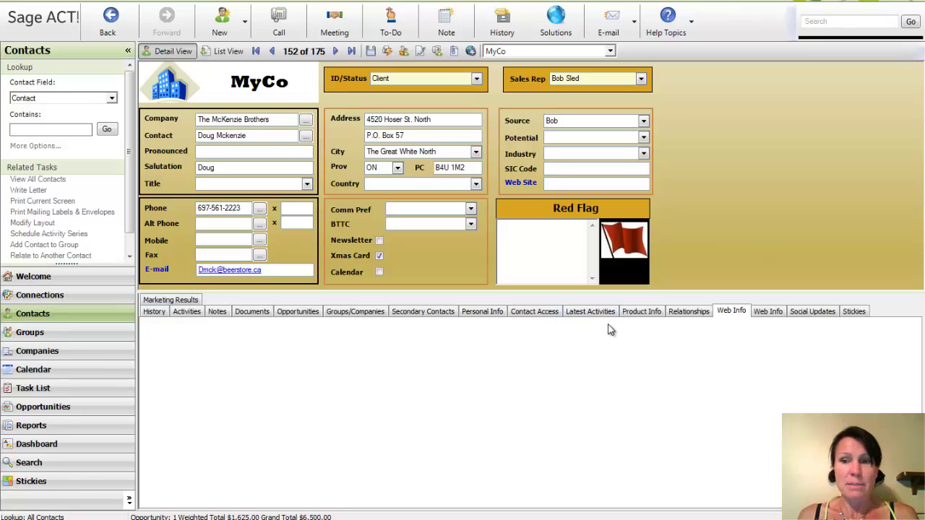
{"action": "left_click", "coordinate": [828, 317]}
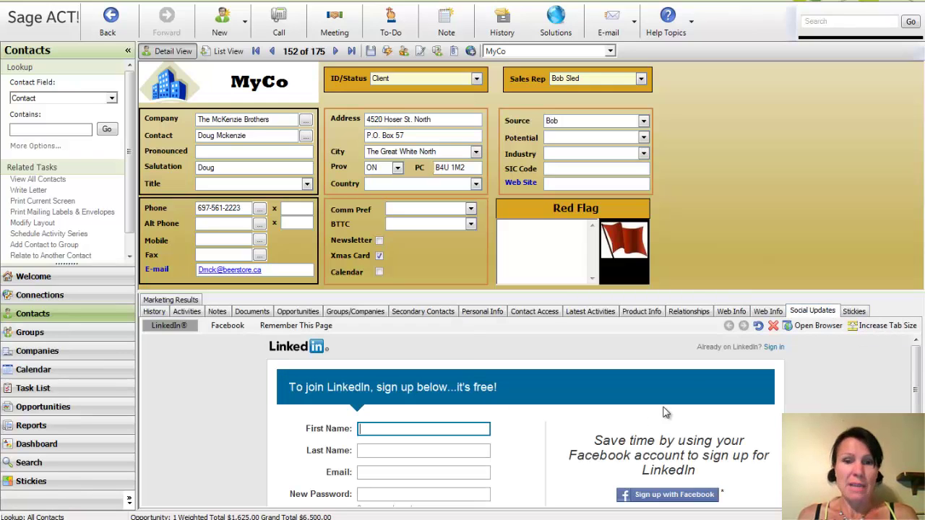
{"action": "left_click", "coordinate": [768, 311]}
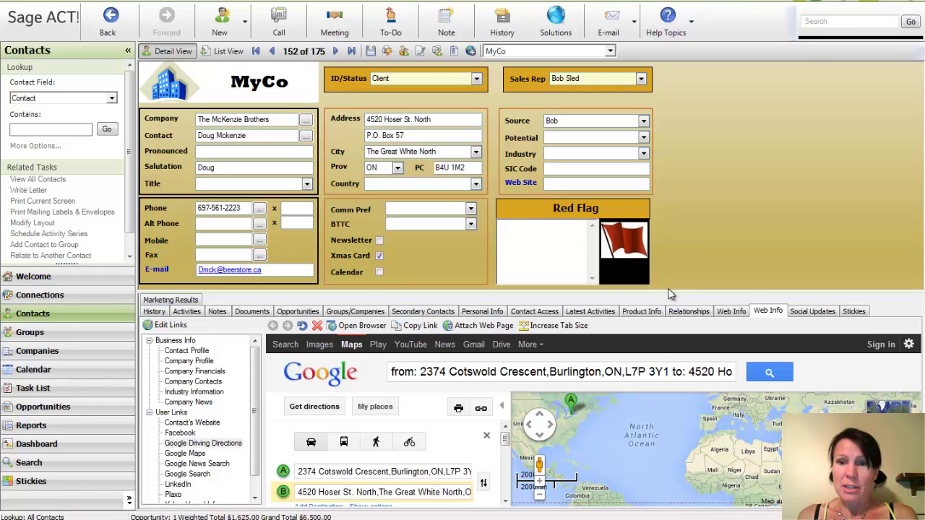
{"action": "left_click_drag", "start_coordinate": [670, 294], "coordinate": [670, 112]}
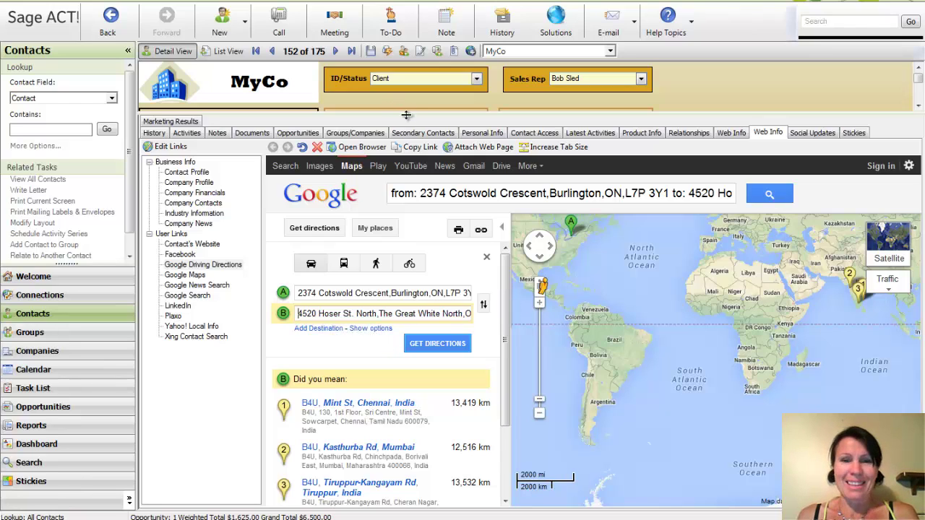
{"action": "left_click_drag", "start_coordinate": [406, 115], "coordinate": [406, 322]}
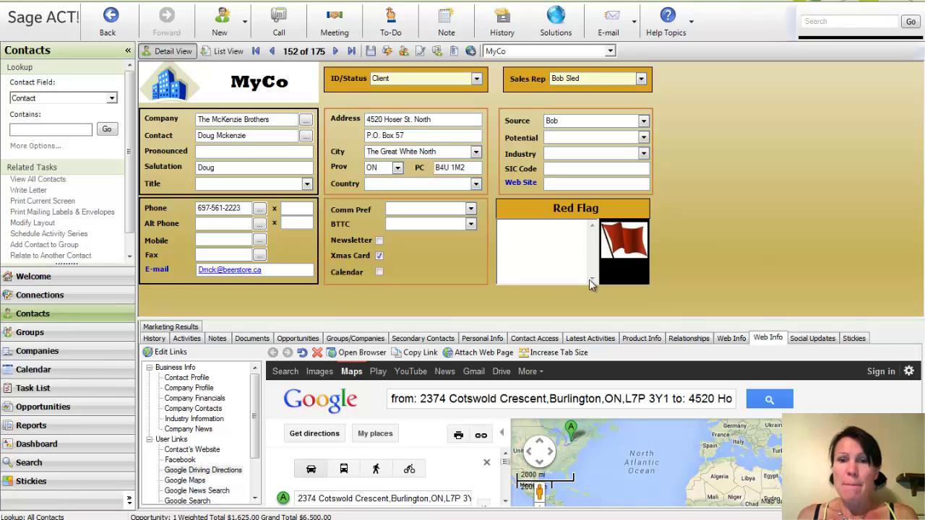
Enter the Red Flag remark "Don't get him started with the beer... you won't get rid of him" on the contact record
{"action": "left_click", "coordinate": [575, 222]}
{"action": "type", "text": "Don't get him star"}
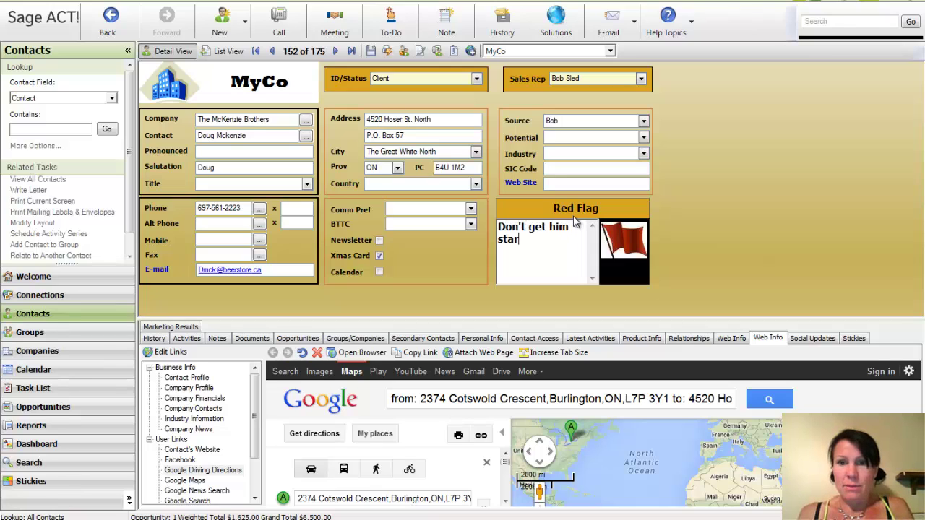
{"action": "type", "text": "ted with the be"}
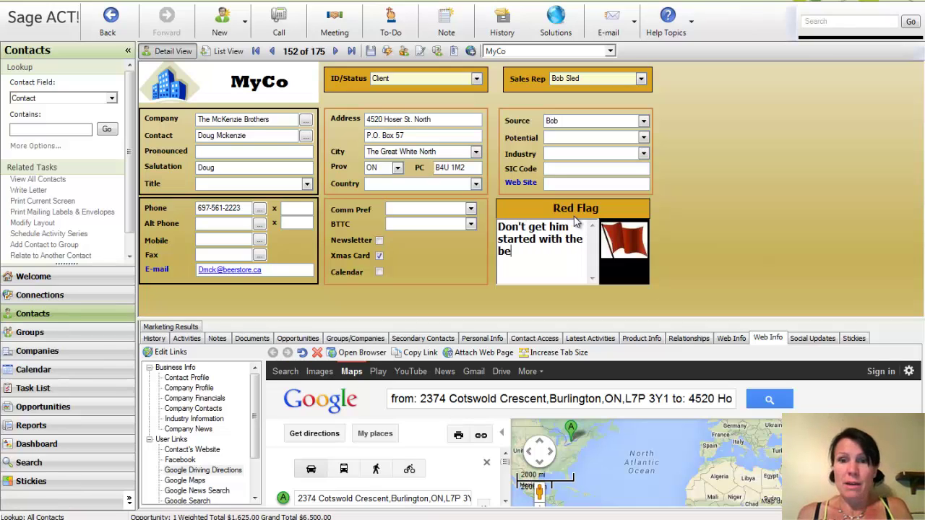
{"action": "type", "text": "er... you won't get rid of him"}
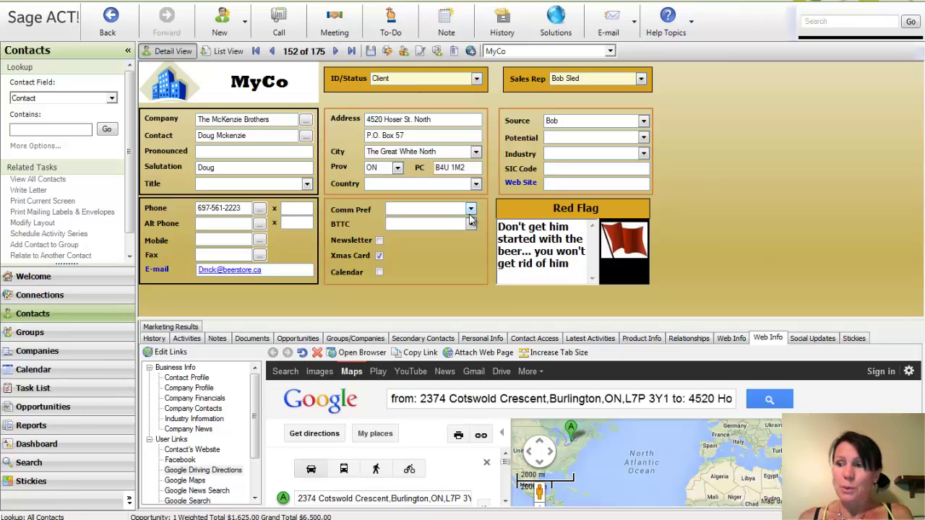
Schedule a to-do with this contact for 03/09/2013 regarding "Print out a contract for upcoming year"
{"action": "left_click", "coordinate": [186, 338]}
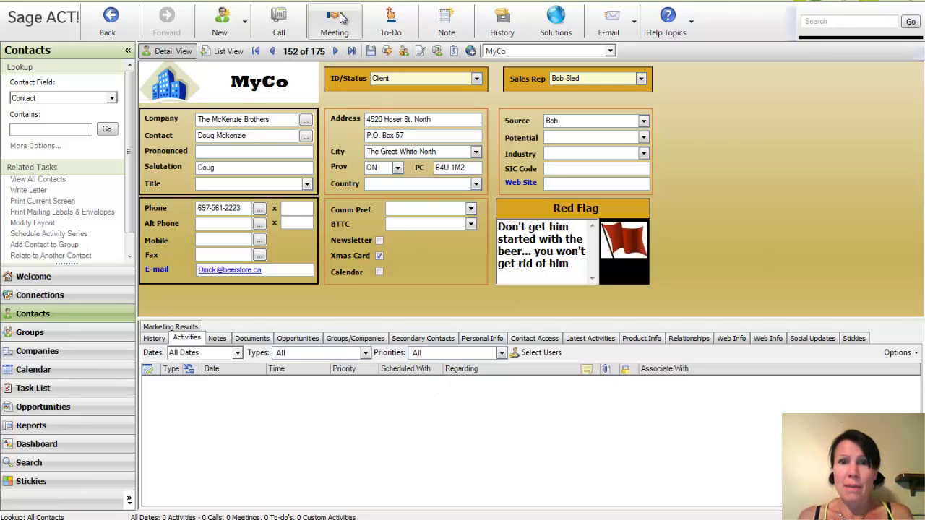
{"action": "left_click", "coordinate": [389, 23]}
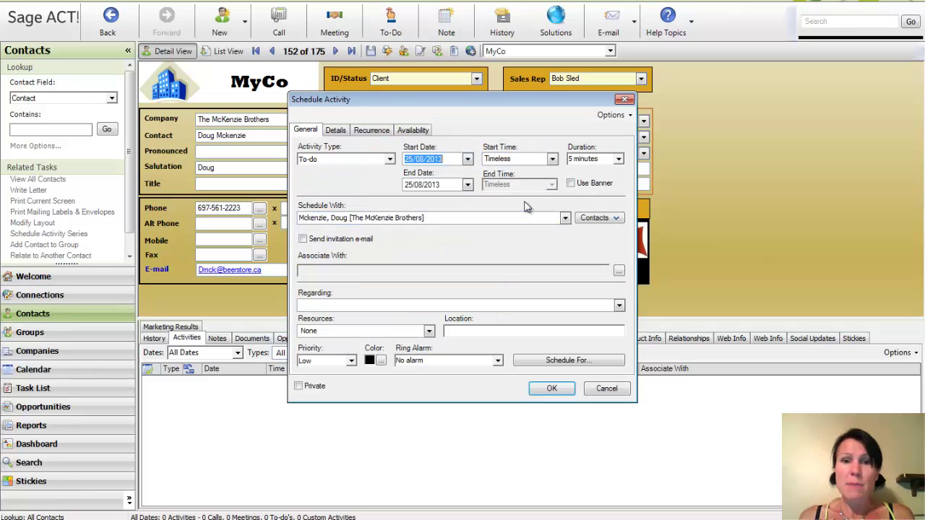
{"action": "left_click", "coordinate": [368, 307]}
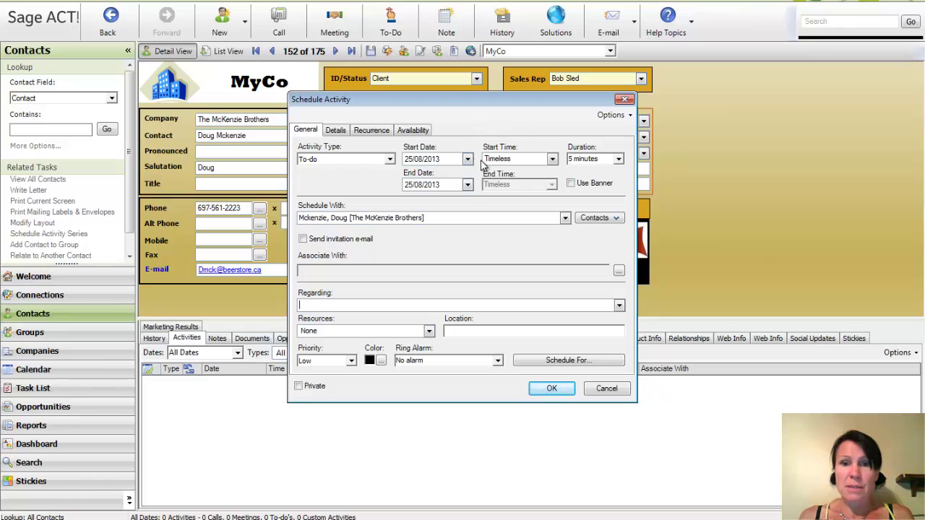
{"action": "left_click", "coordinate": [467, 159]}
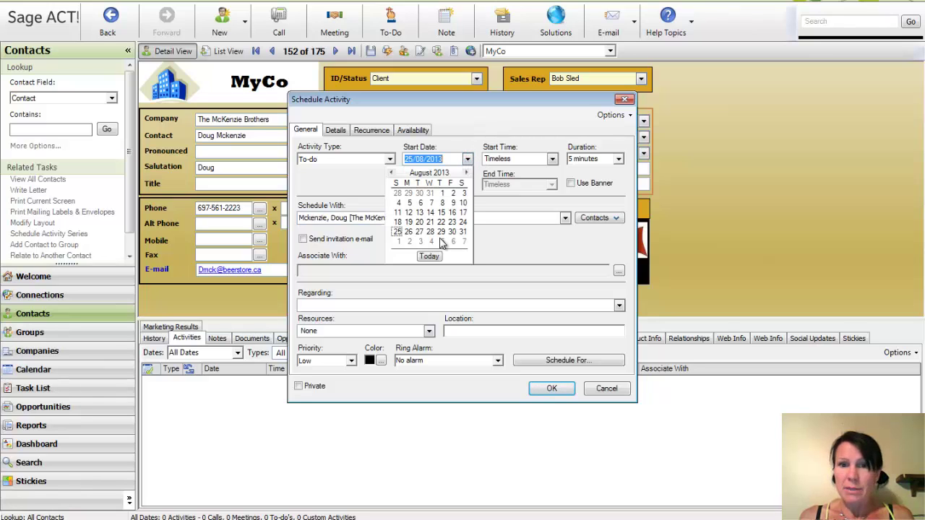
{"action": "left_click", "coordinate": [429, 256]}
{"action": "left_click", "coordinate": [393, 306]}
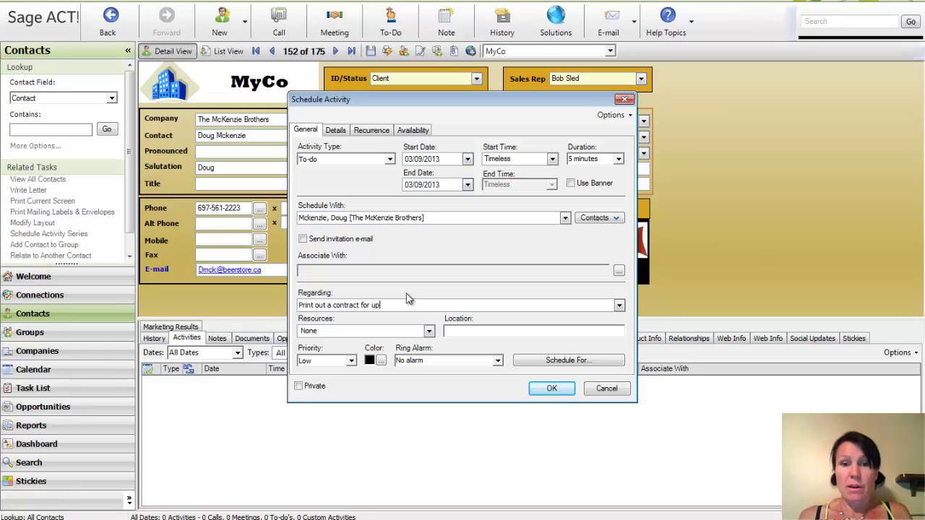
{"action": "left_click", "coordinate": [557, 393]}
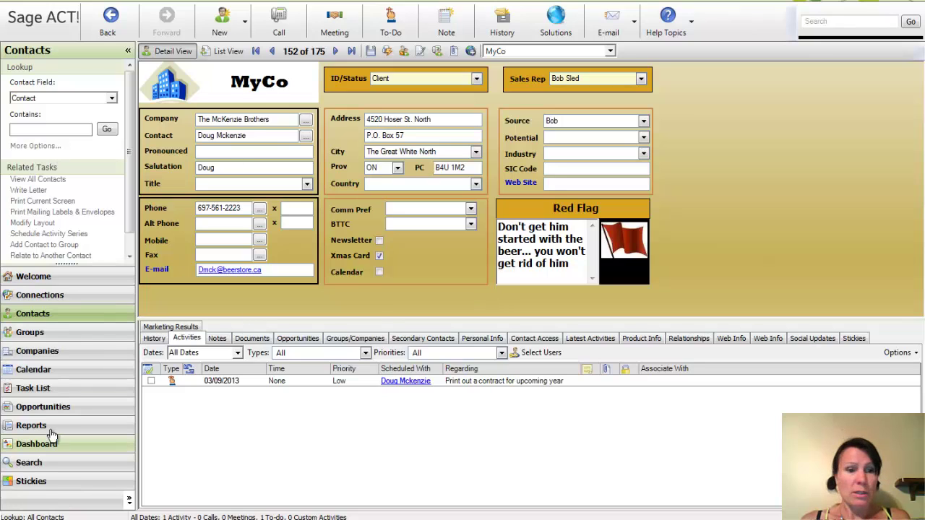
Show the list of all opportunities and preview the Adjusted for Probability report for open opportunities with the date range All
{"action": "left_click", "coordinate": [293, 338]}
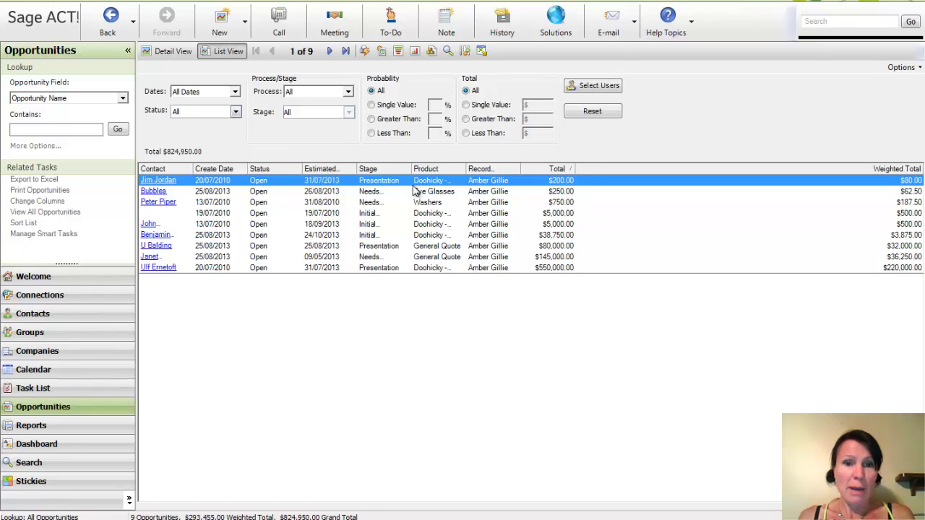
{"action": "left_click", "coordinate": [271, 4]}
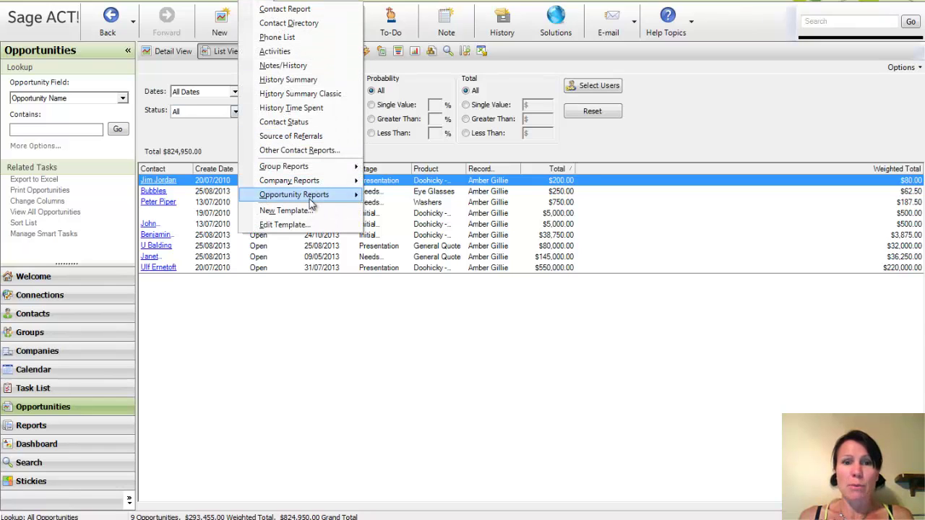
{"action": "mouse_move", "coordinate": [310, 196]}
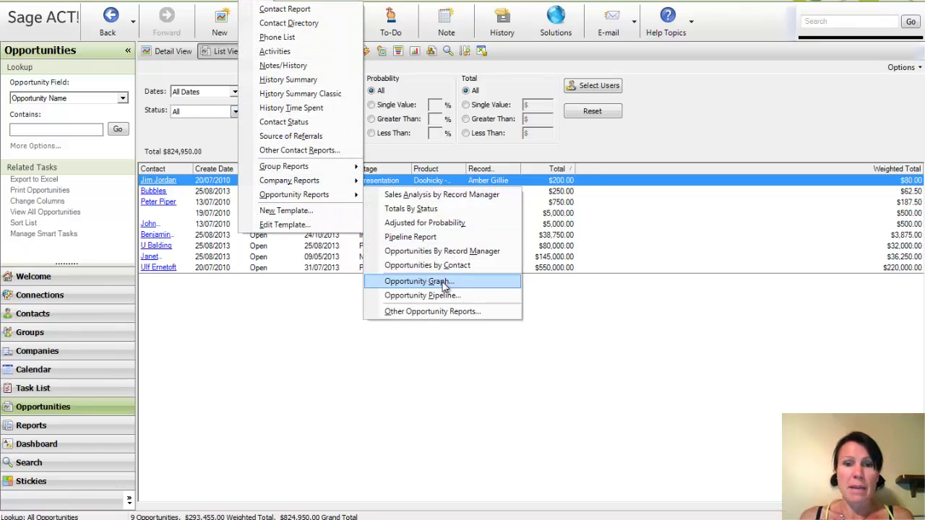
{"action": "left_click", "coordinate": [425, 223]}
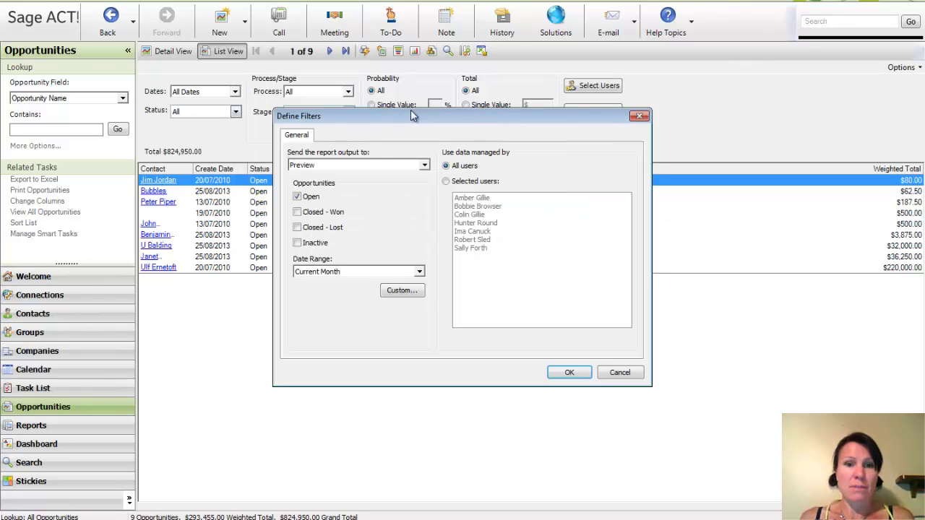
{"action": "left_click", "coordinate": [420, 271]}
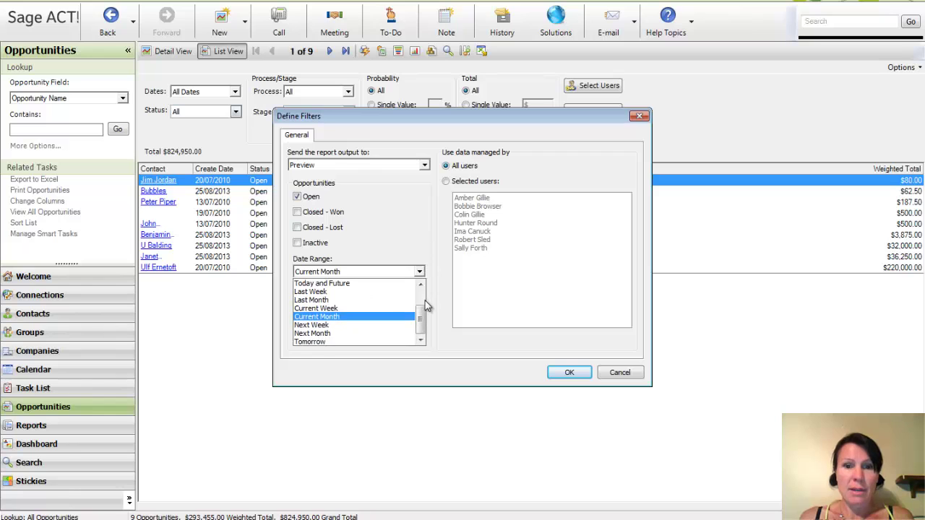
{"action": "left_click_drag", "start_coordinate": [422, 316], "coordinate": [422, 289]}
{"action": "left_click", "coordinate": [325, 282]}
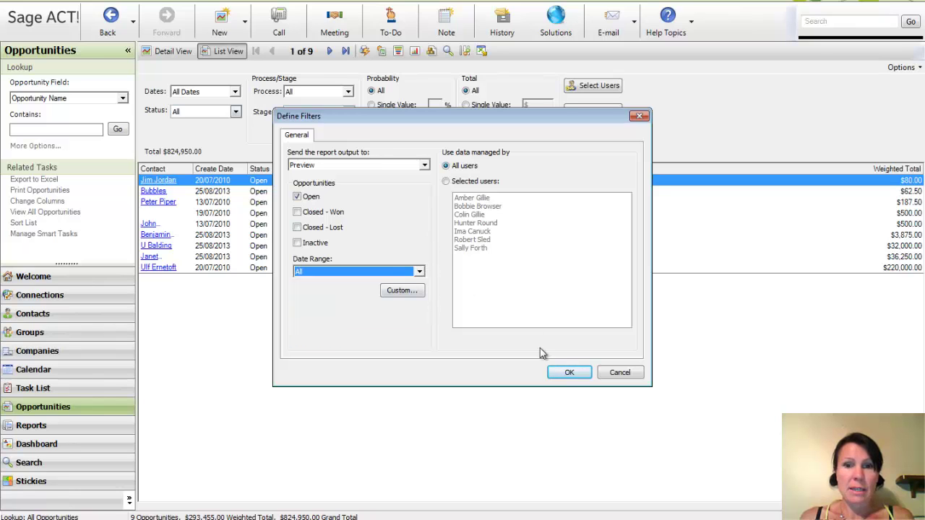
{"action": "left_click", "coordinate": [569, 373]}
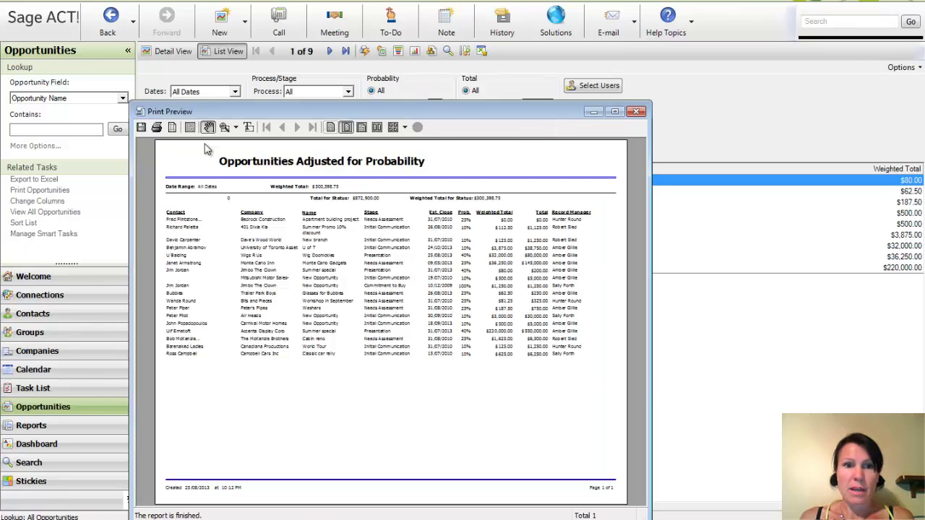
Maximize the report preview, enlarge the page to read the opportunity rows, and close the report
{"action": "left_click", "coordinate": [615, 112]}
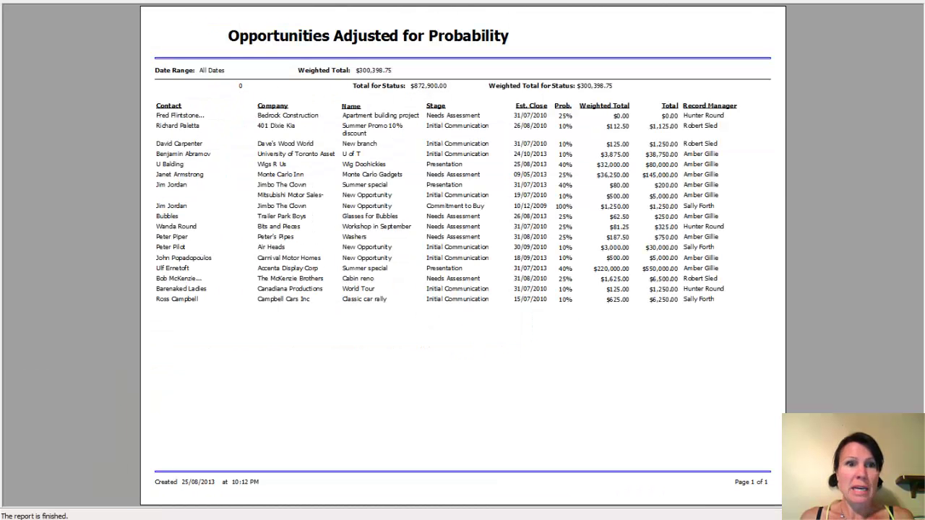
{"action": "left_click", "coordinate": [431, 172]}
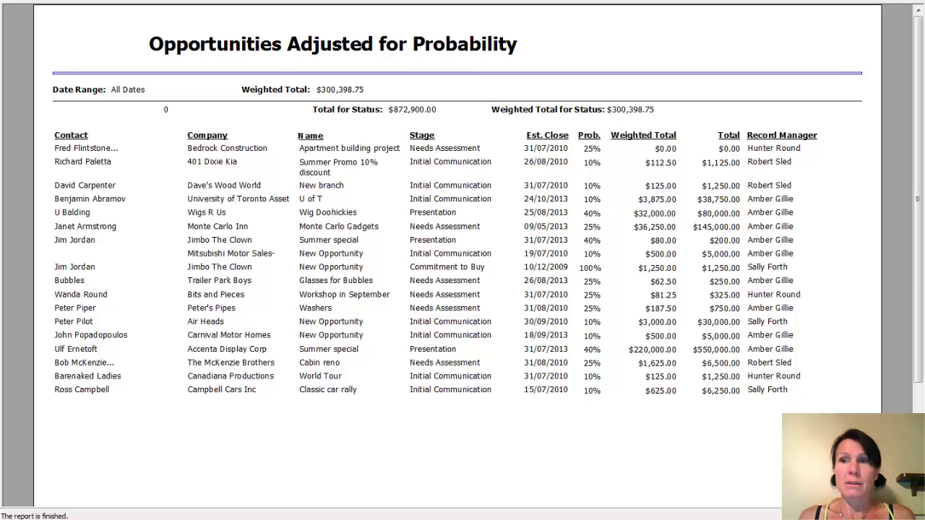
{"action": "key", "text": "alt+F4"}
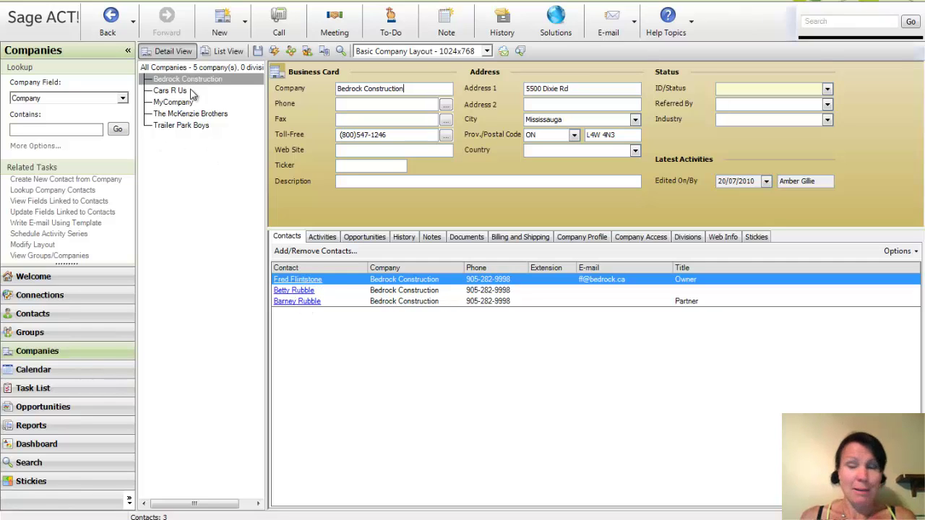
View the company records of The McKenzie Brothers and Trailer Park Boys, including the latter's activities and linked contacts
{"action": "left_click", "coordinate": [194, 114]}
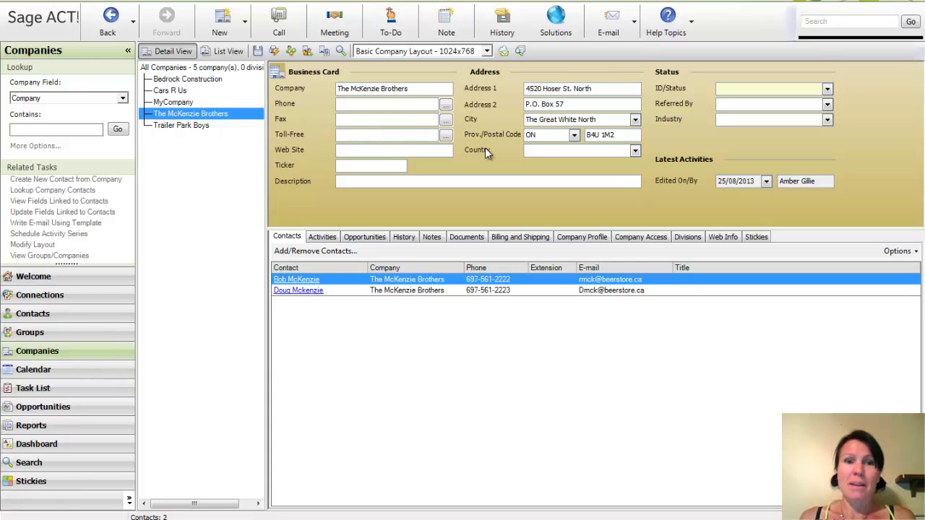
{"action": "left_click", "coordinate": [200, 127]}
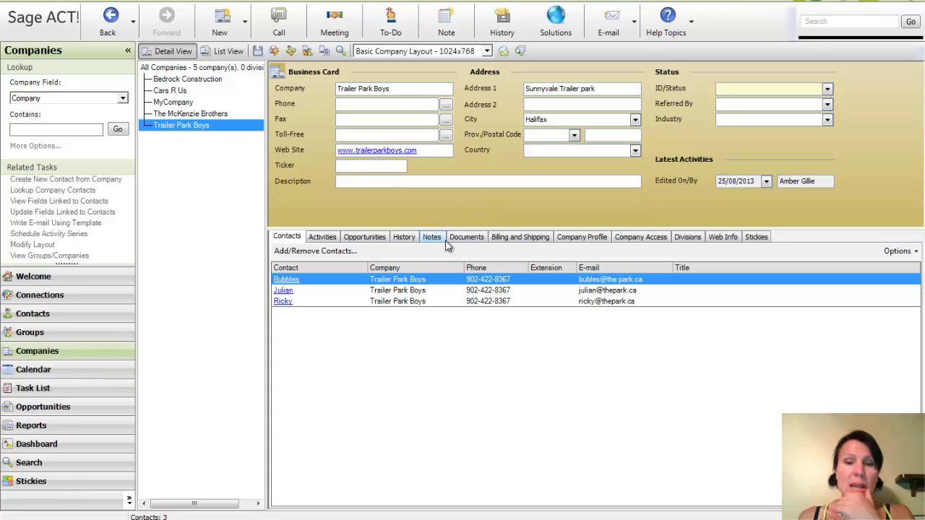
{"action": "left_click", "coordinate": [322, 237]}
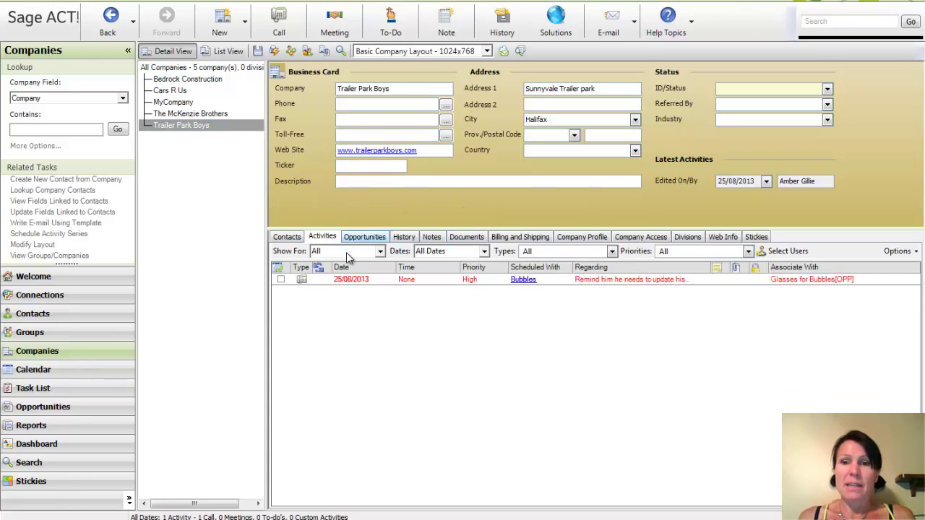
{"action": "left_click", "coordinate": [293, 238]}
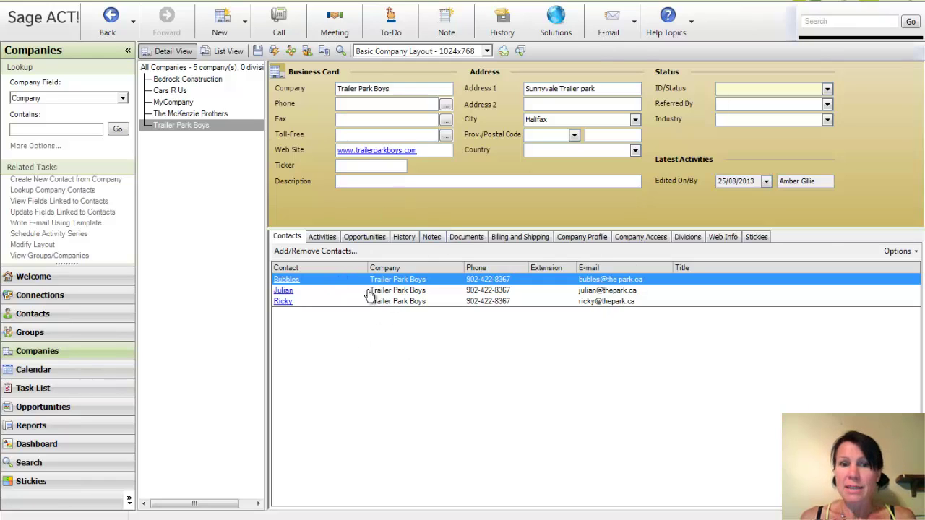
Open the record of the second contact linked to Trailer Park Boys and view its scheduled activities
{"action": "left_click", "coordinate": [283, 290]}
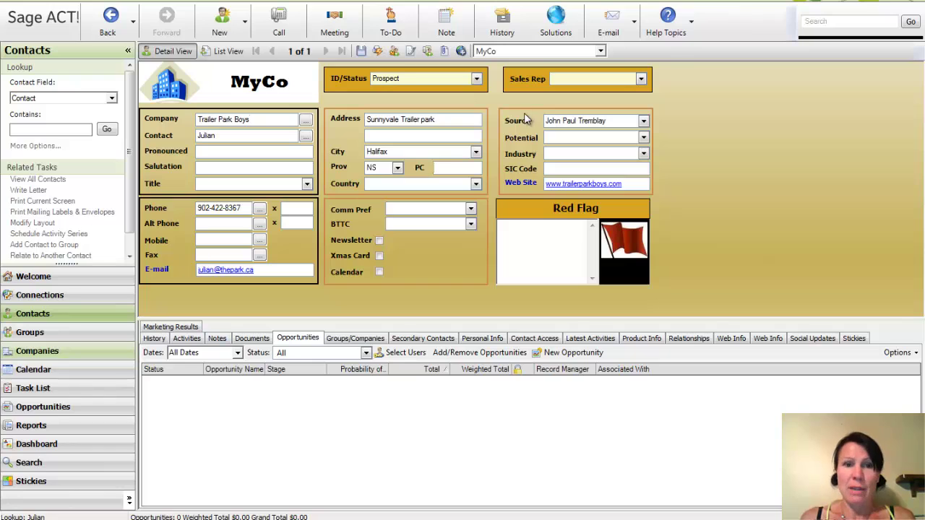
{"action": "left_click", "coordinate": [190, 339]}
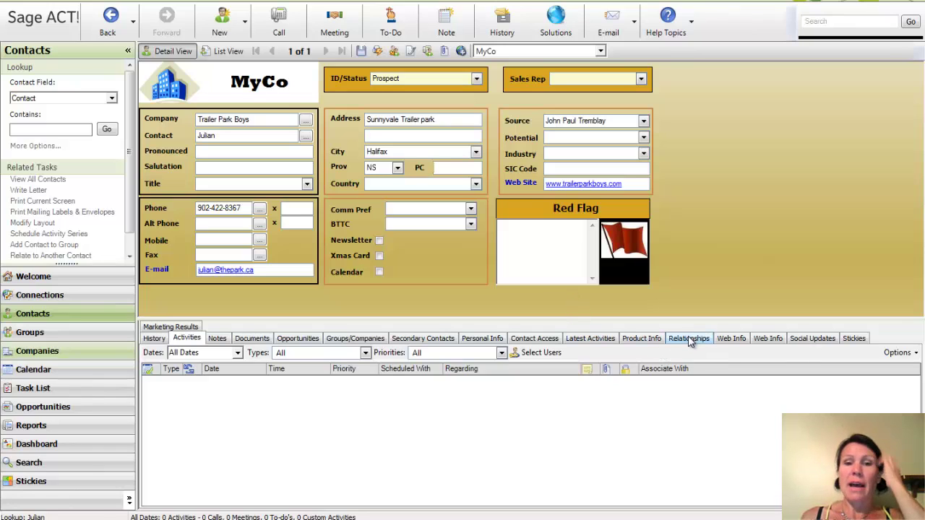
Look up the contacts whose Birth Date falls within the next 7 days, starting from the Birthday field in the contact's personal info
{"action": "left_click", "coordinate": [478, 345]}
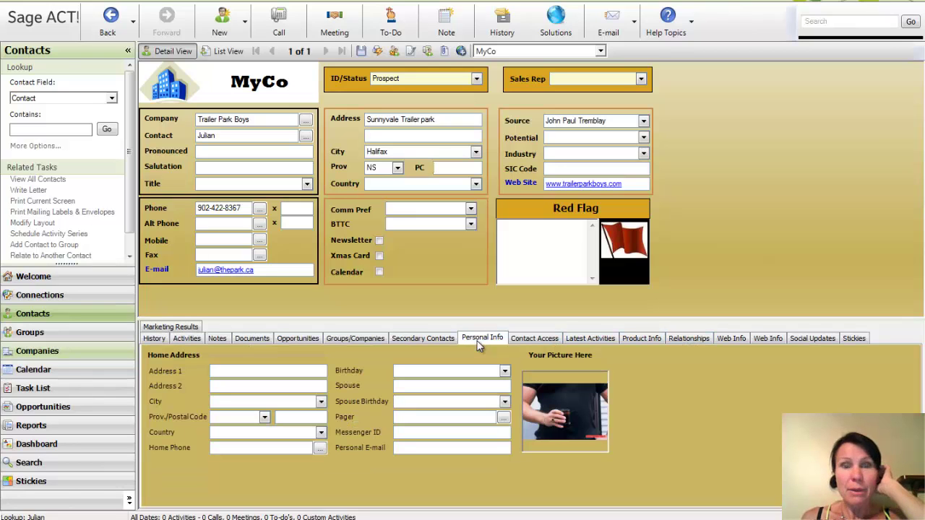
{"action": "right_click", "coordinate": [434, 377]}
{"action": "left_click", "coordinate": [493, 449]}
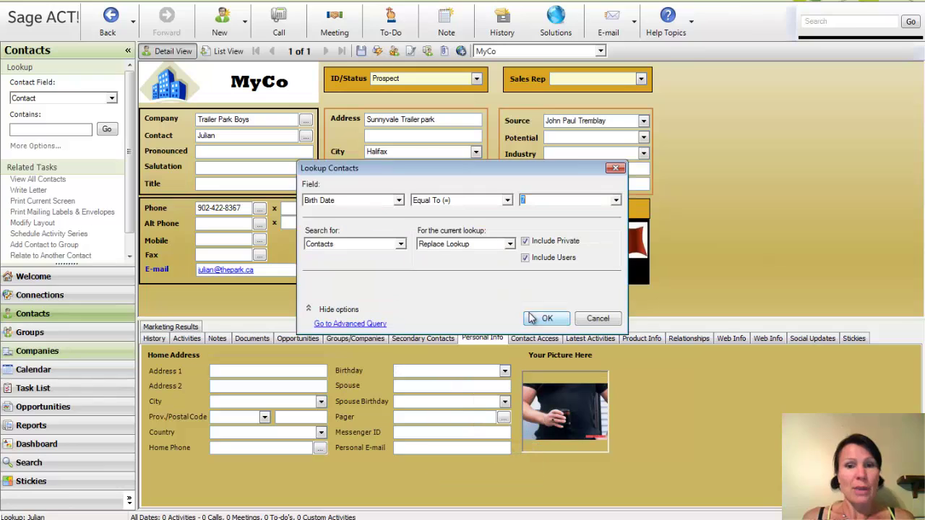
{"action": "left_click", "coordinate": [508, 200]}
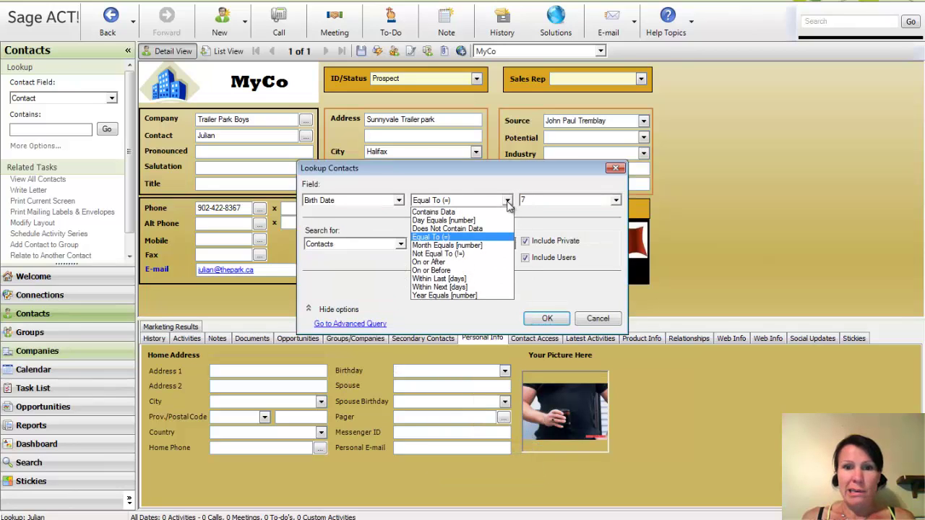
{"action": "left_click", "coordinate": [445, 287]}
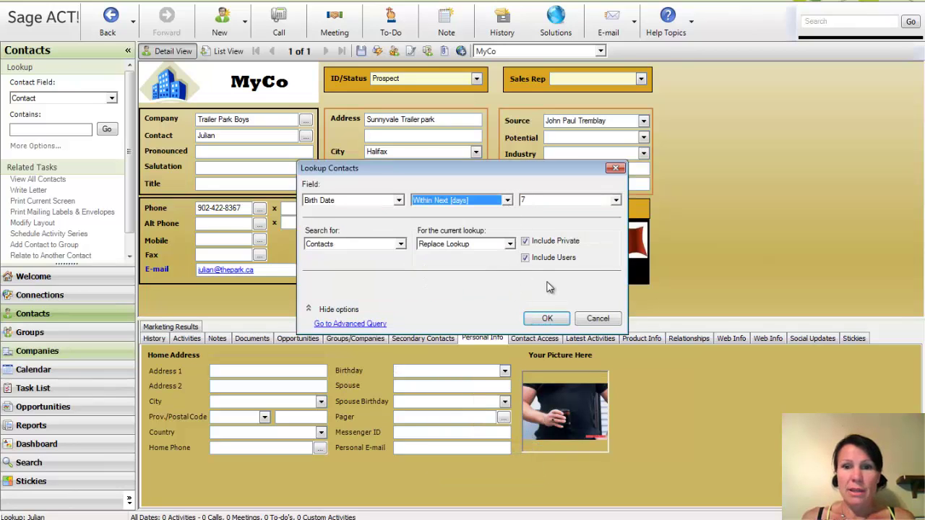
{"action": "left_click", "coordinate": [547, 321]}
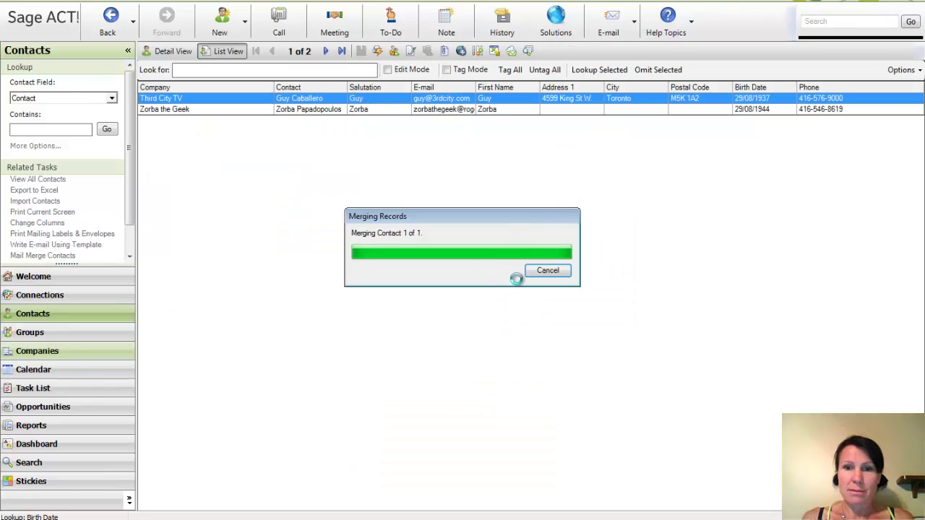
{"action": "left_click", "coordinate": [549, 274]}
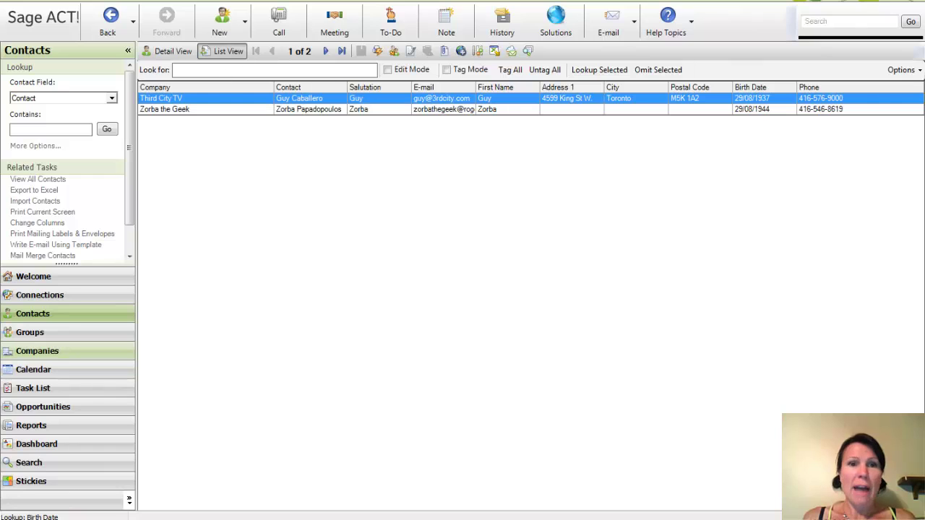
Create an e-mail message from a template for the contacts in the birthday lookup
{"action": "left_click", "coordinate": [205, 1]}
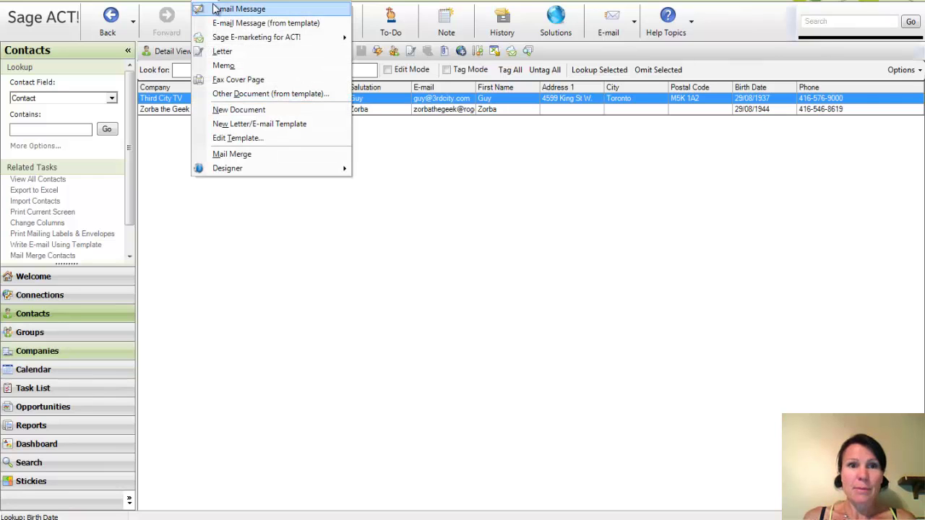
{"action": "left_click", "coordinate": [268, 23]}
{"action": "left_click", "coordinate": [243, 197]}
{"action": "key", "text": "b"}
{"action": "double_click", "coordinate": [210, 115]}
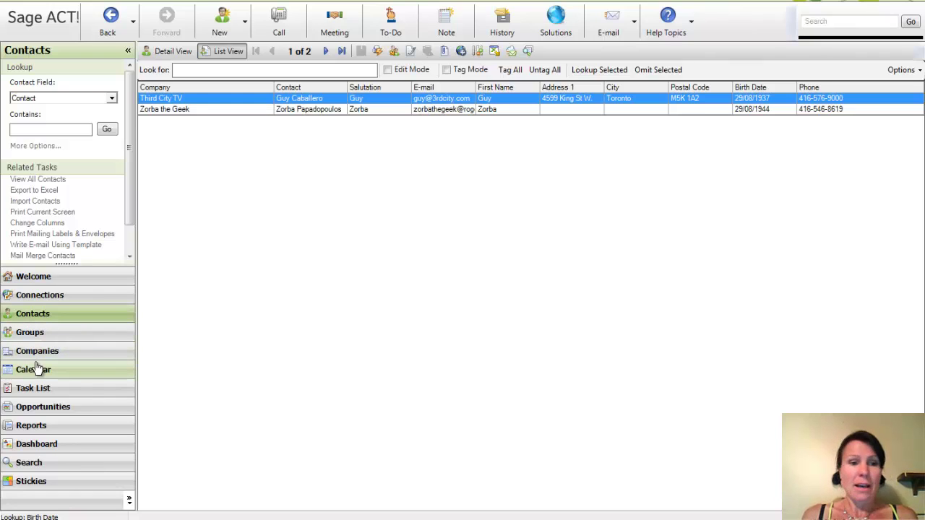
Look up the employee contacts by ID/Status, list them and open the record of the fourth contact, at Stars Canada
{"action": "left_click", "coordinate": [168, 52]}
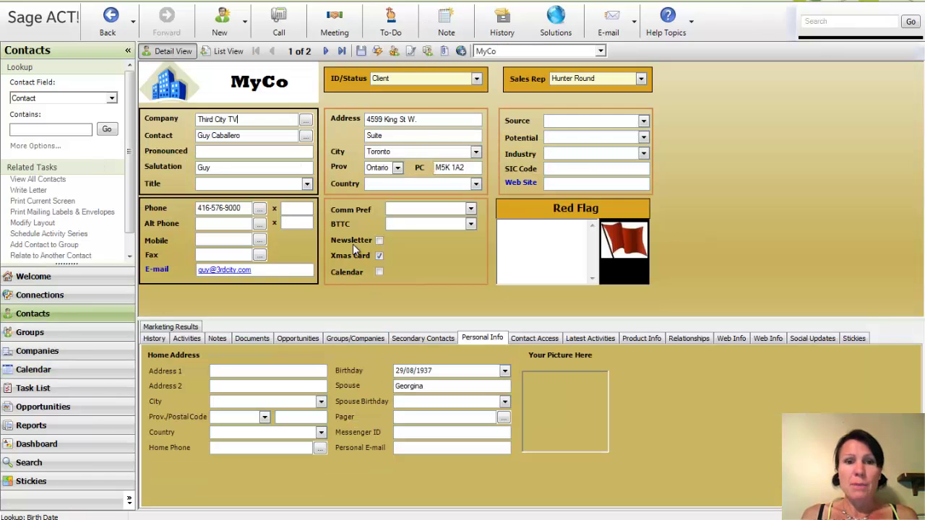
{"action": "right_click", "coordinate": [391, 78]}
{"action": "left_click", "coordinate": [442, 155]}
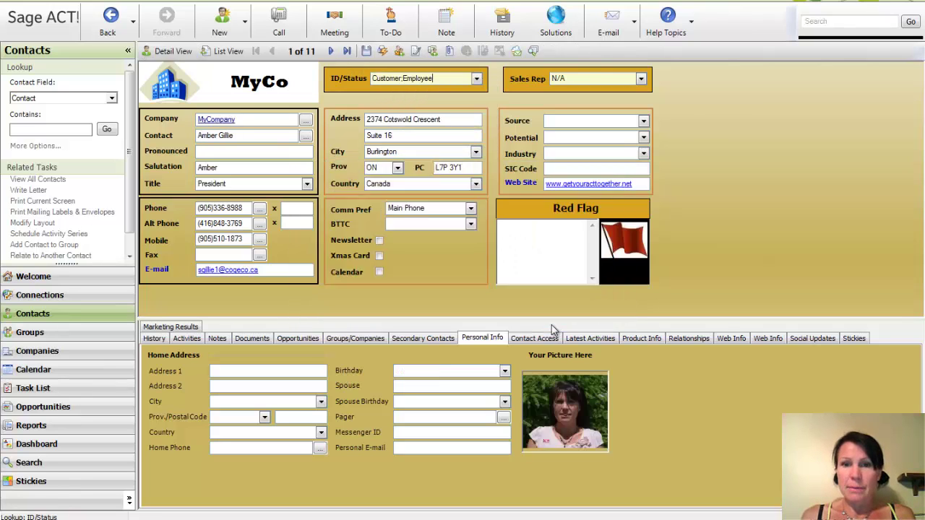
{"action": "key", "text": "F8"}
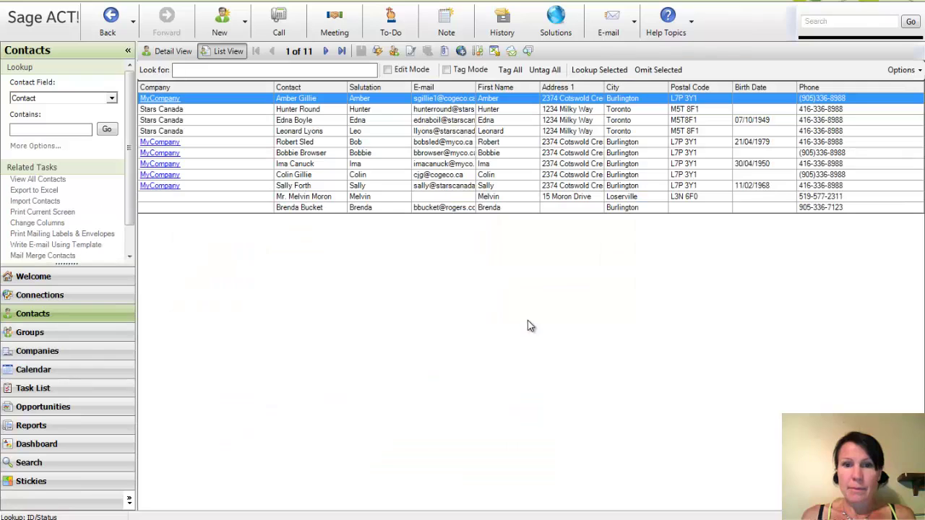
{"action": "double_click", "coordinate": [309, 136]}
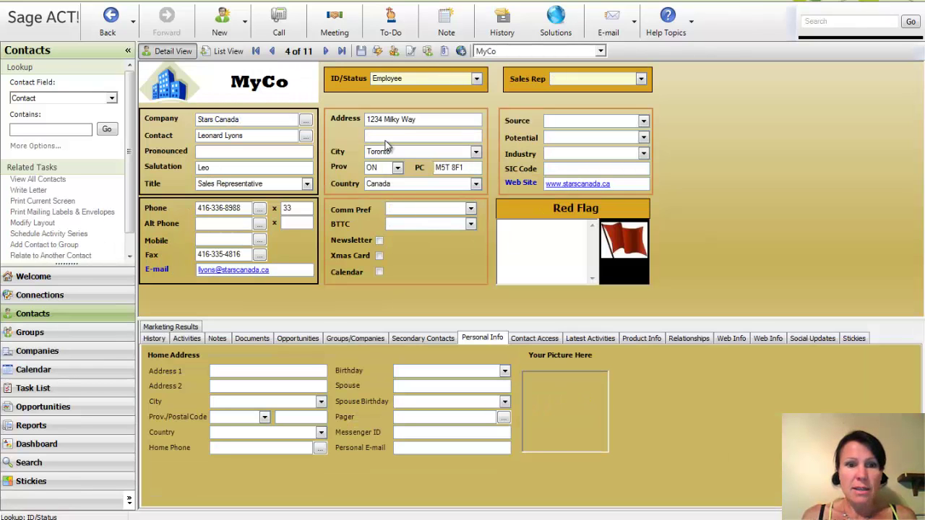
Attach the file employment arrangement from the Documents library to the contact's documents, and open the attached PDF to read it
{"action": "left_click", "coordinate": [253, 338]}
{"action": "left_click", "coordinate": [167, 355]}
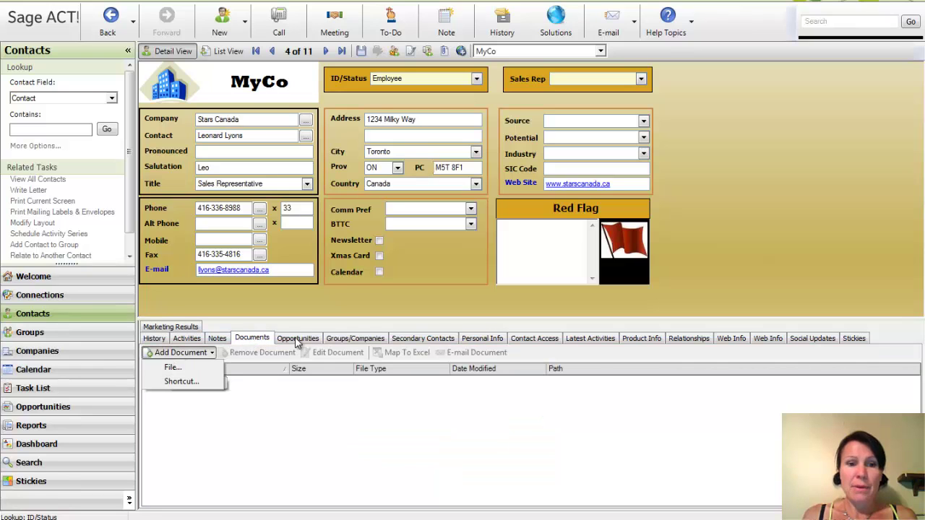
{"action": "left_click", "coordinate": [195, 369]}
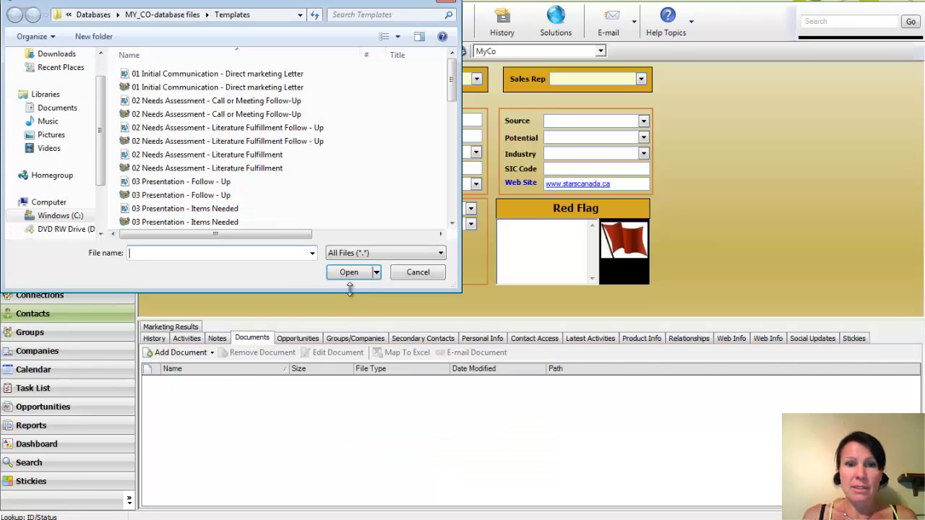
{"action": "left_click", "coordinate": [66, 108]}
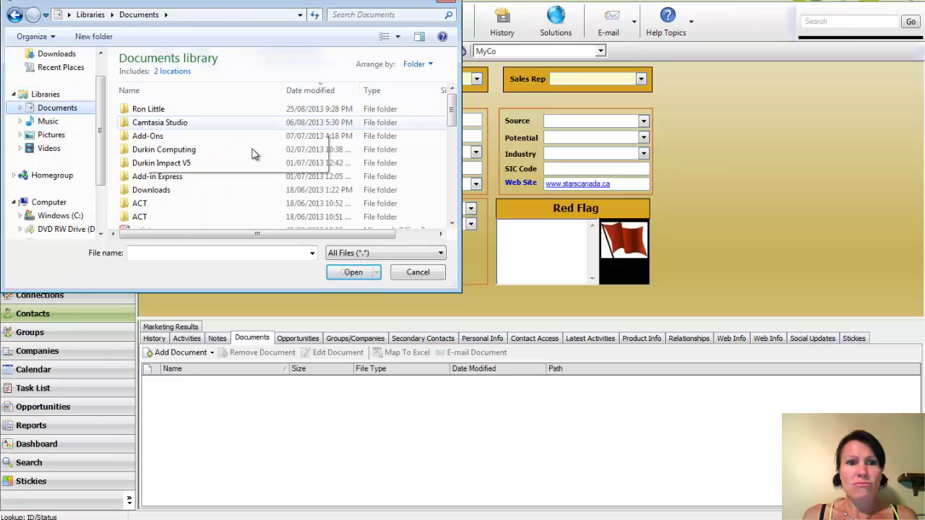
{"action": "left_click", "coordinate": [453, 174]}
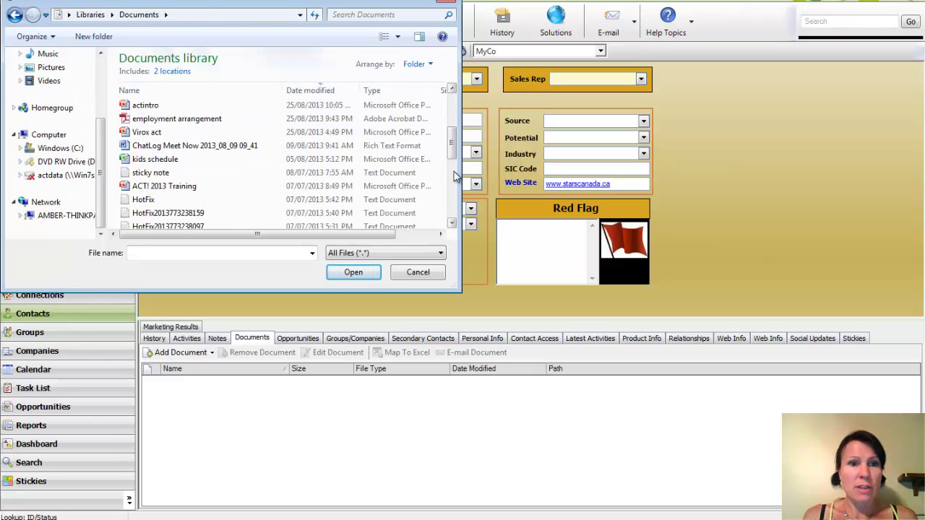
{"action": "double_click", "coordinate": [177, 119]}
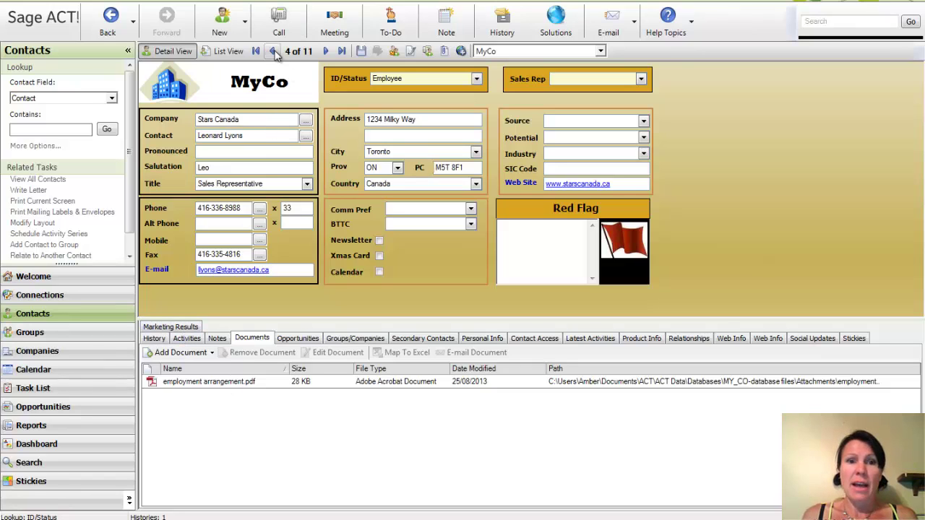
{"action": "double_click", "coordinate": [237, 383]}
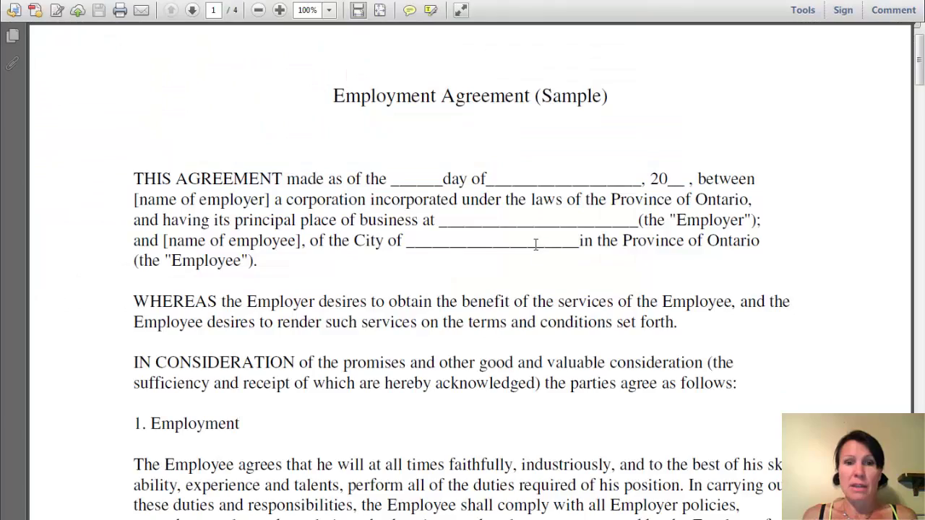
{"action": "scroll", "coordinate": [547, 217], "scroll_direction": "down", "scroll_amount": 10}
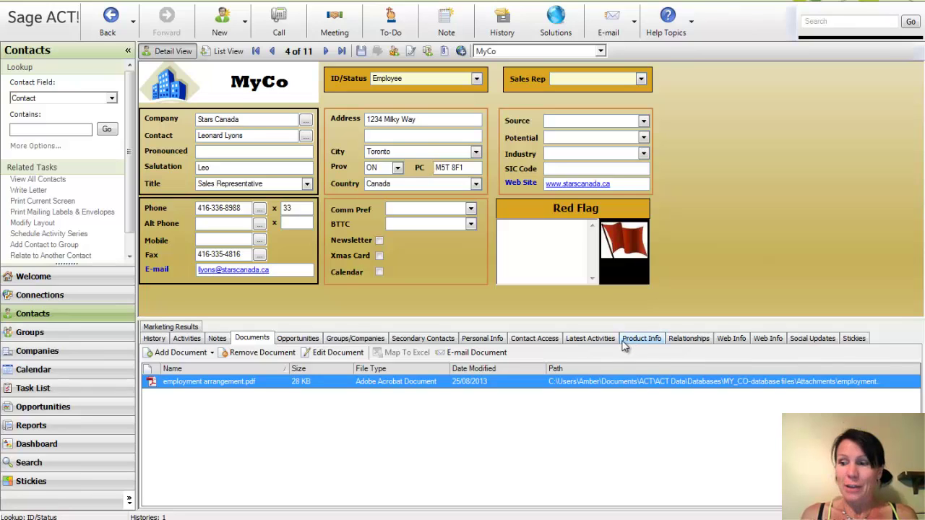
Open the dashboard and switch it to the ACT! Default Dashboard layout
{"action": "left_click", "coordinate": [48, 449]}
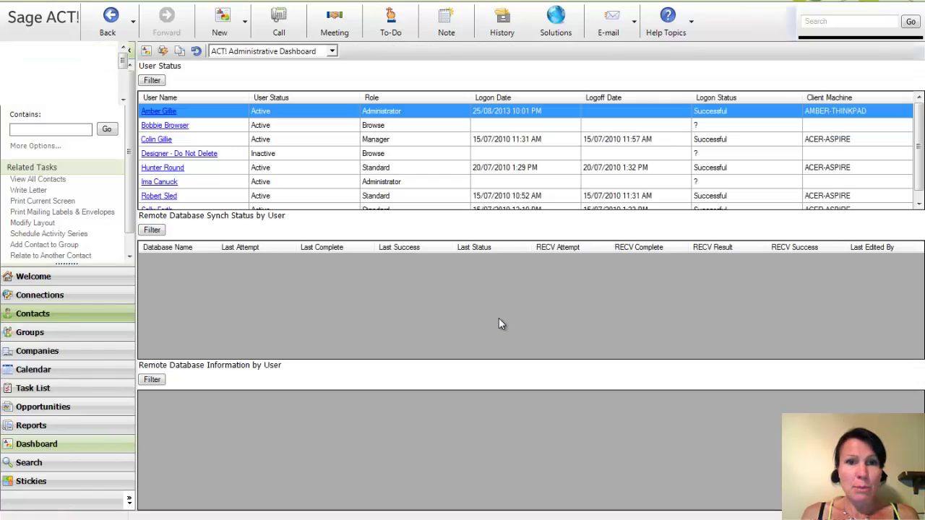
{"action": "left_click", "coordinate": [332, 51]}
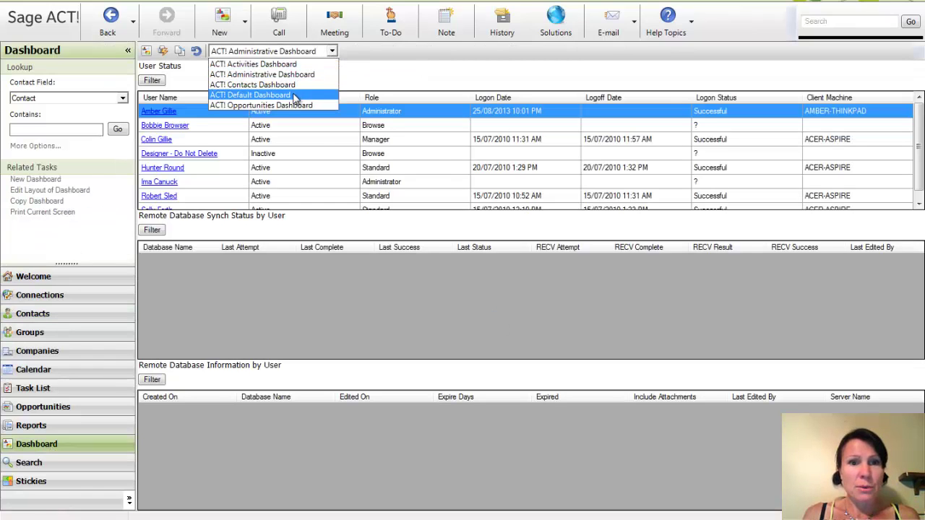
{"action": "left_click", "coordinate": [293, 94]}
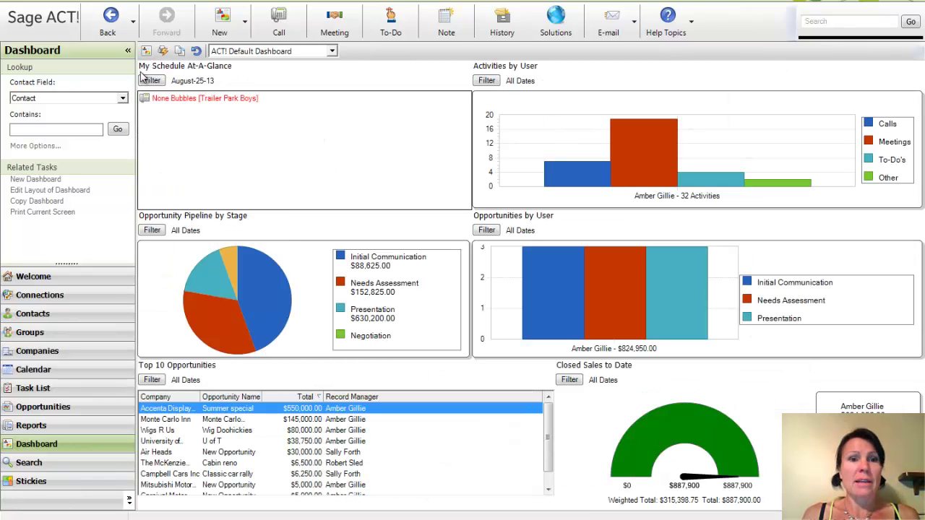
View the details of the Trailer Park Boys call in My Schedule At-A-Glance and close them without changes
{"action": "left_click", "coordinate": [176, 101]}
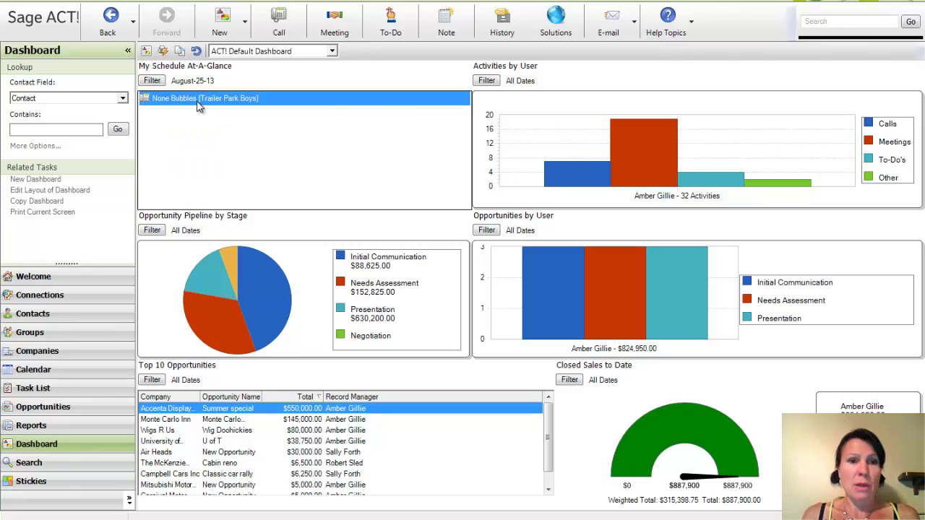
{"action": "double_click", "coordinate": [199, 105]}
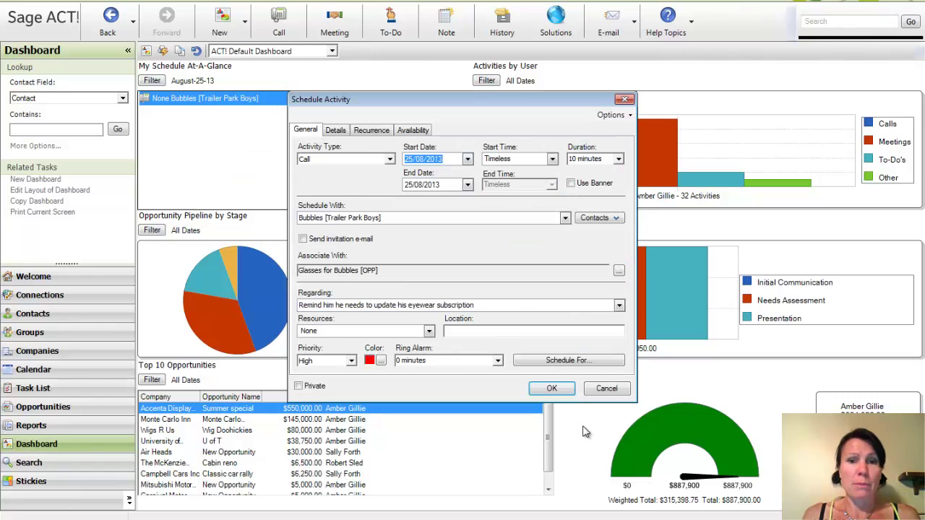
{"action": "left_click", "coordinate": [601, 391]}
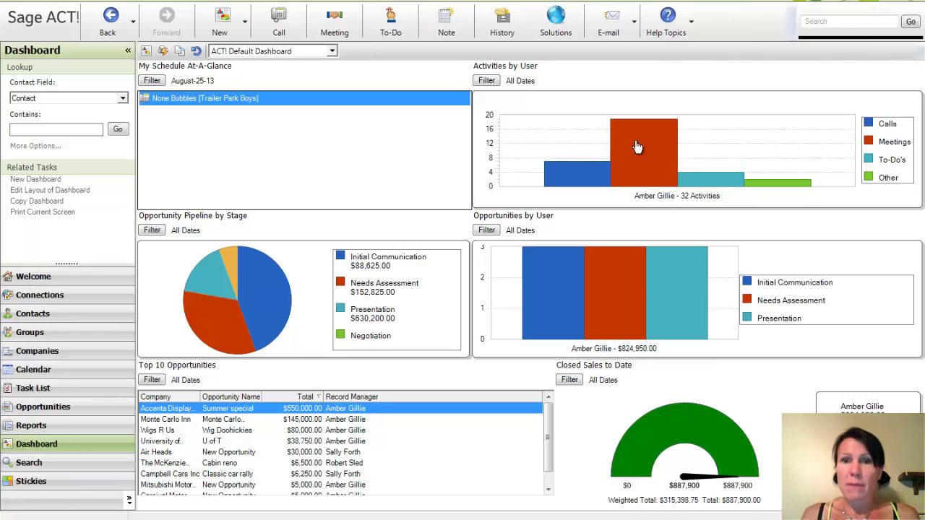
Examine the Activities by User chart and filter it to the dates Today and Future
{"action": "mouse_move", "coordinate": [692, 190]}
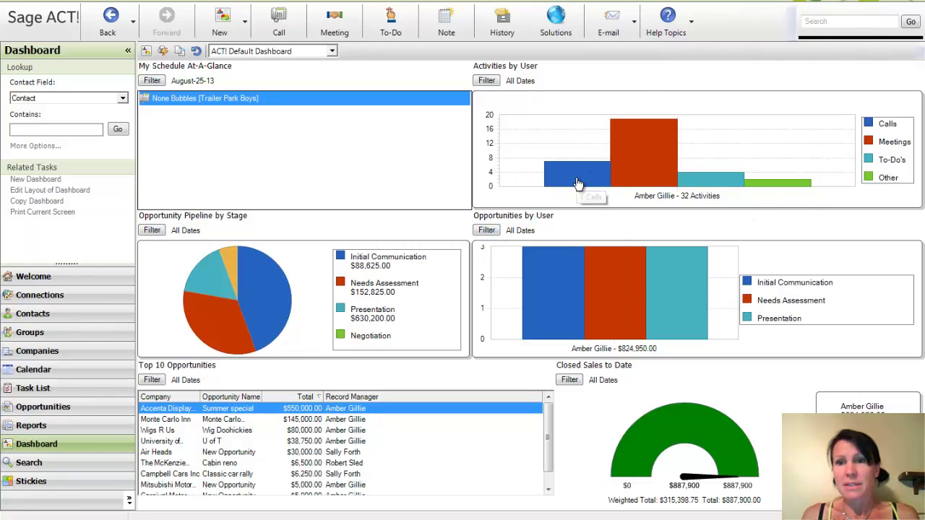
{"action": "mouse_move", "coordinate": [640, 180]}
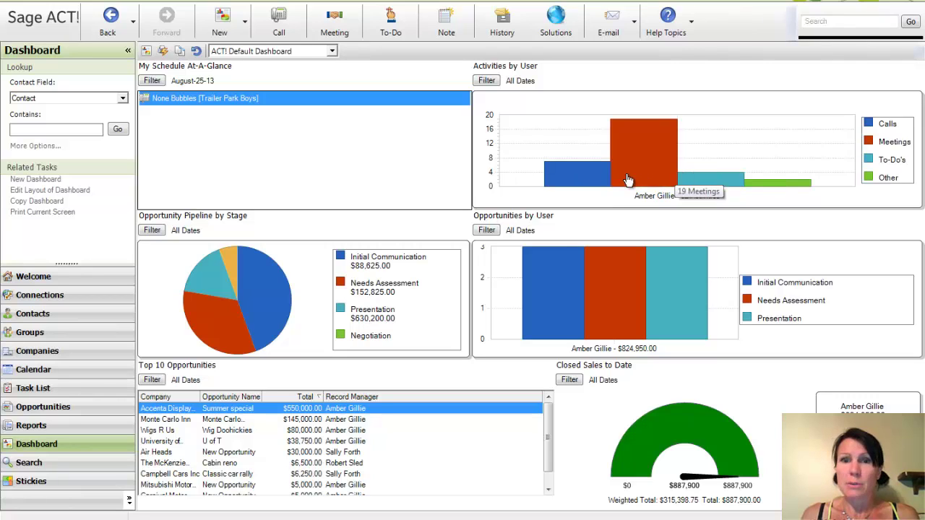
{"action": "left_click", "coordinate": [486, 80]}
{"action": "left_click", "coordinate": [451, 180]}
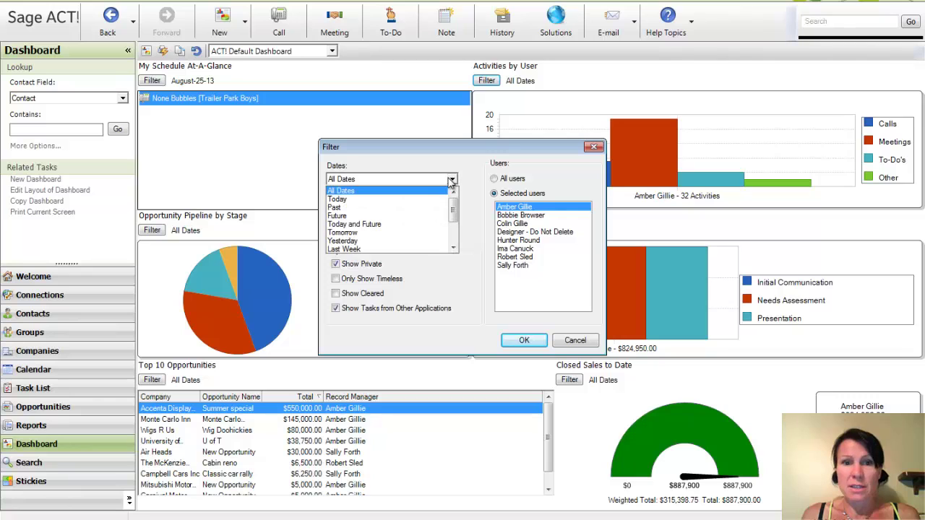
{"action": "left_click", "coordinate": [388, 224]}
{"action": "left_click", "coordinate": [535, 340]}
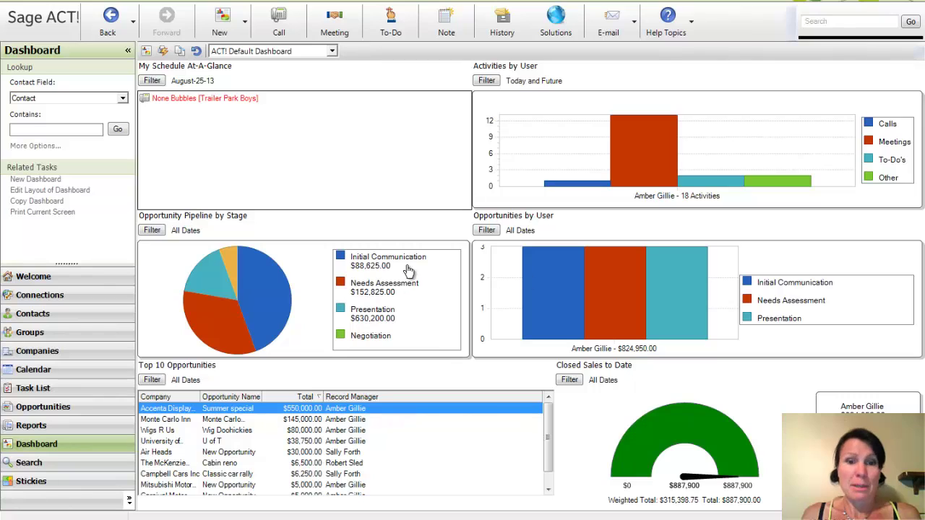
View the opportunities behind the Initial Communication stage of the Opportunity Pipeline chart and return to the dashboard
{"action": "mouse_move", "coordinate": [310, 276]}
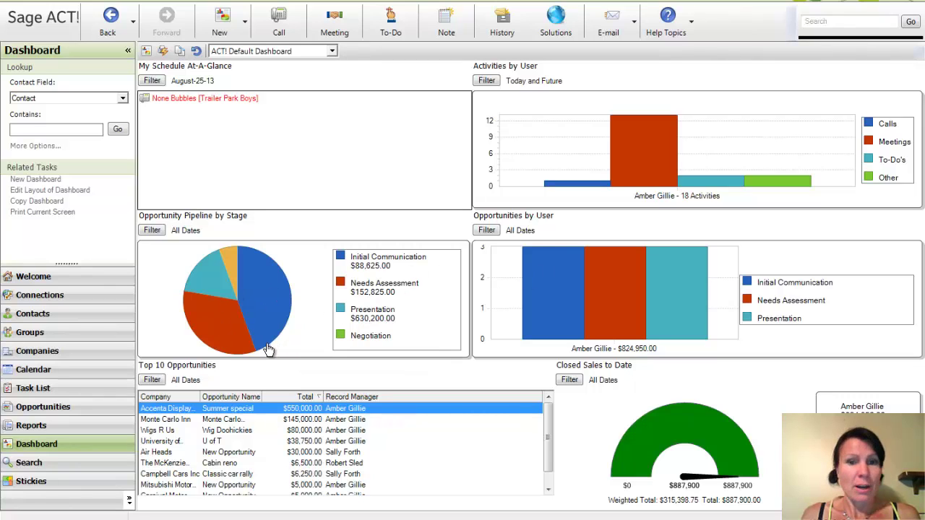
{"action": "mouse_move", "coordinate": [232, 278]}
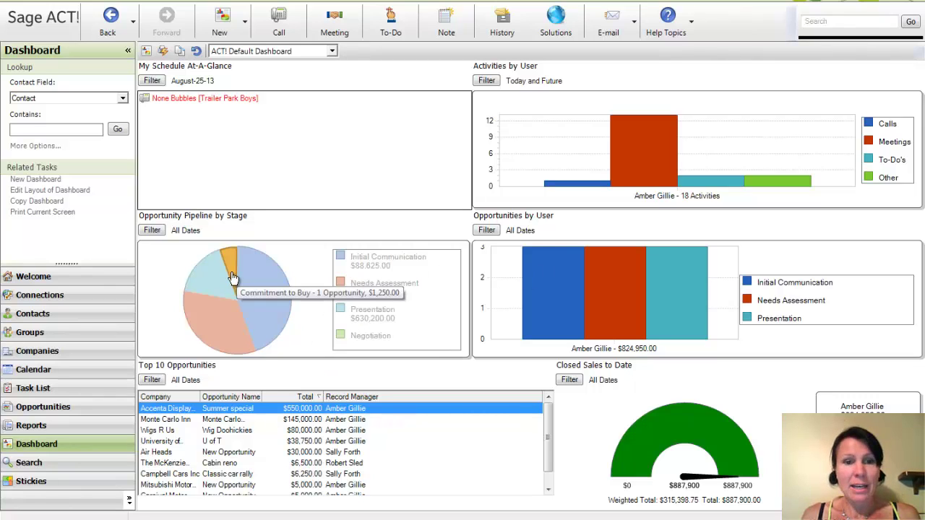
{"action": "left_click", "coordinate": [270, 308]}
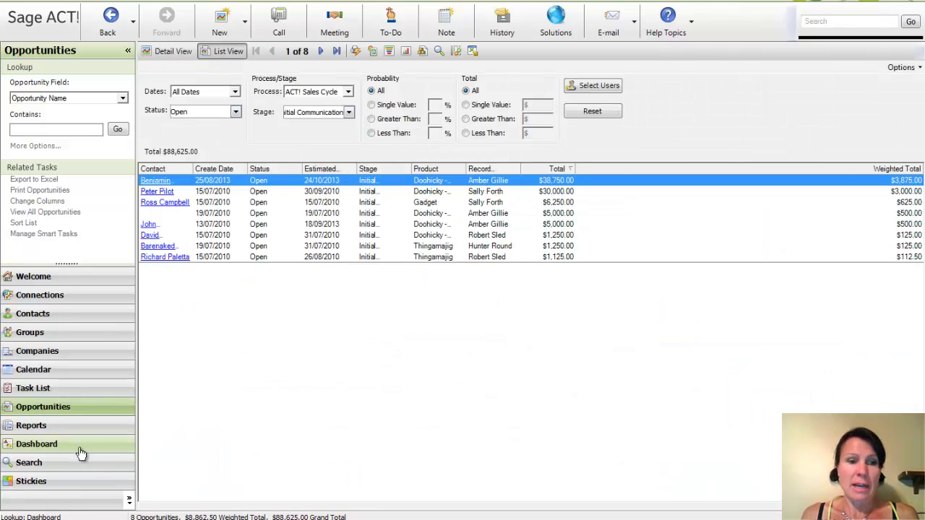
{"action": "left_click", "coordinate": [43, 444]}
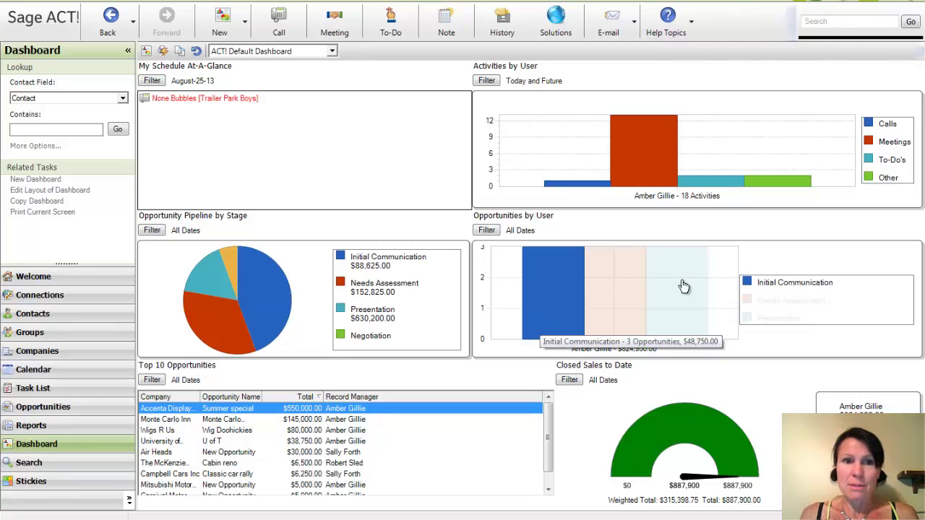
Open the calendar and show the monthly view for August 2013
{"action": "left_click", "coordinate": [54, 371]}
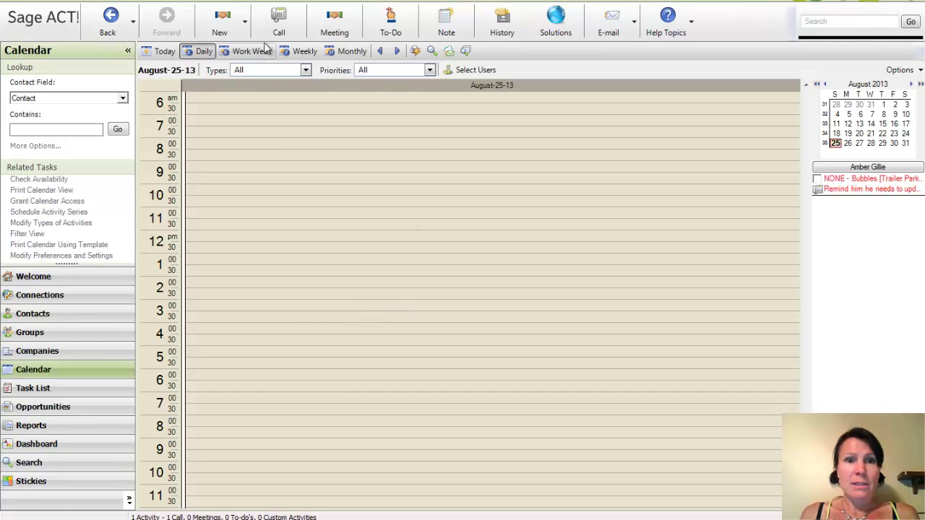
{"action": "left_click", "coordinate": [338, 52]}
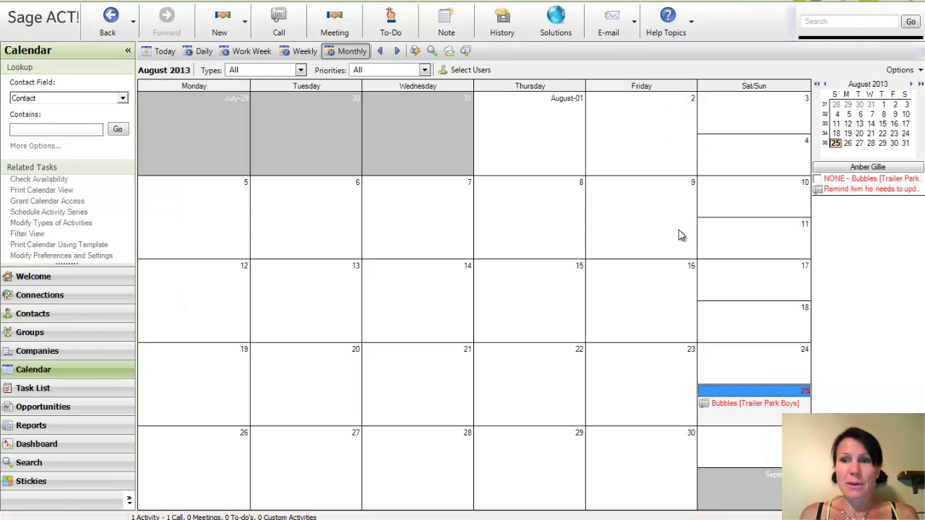
Browse the monthly calendar forward from August 2013 to February 2014 and return to today's date
{"action": "left_click", "coordinate": [910, 84]}
{"action": "left_click", "coordinate": [910, 84]}
{"action": "left_click", "coordinate": [910, 85]}
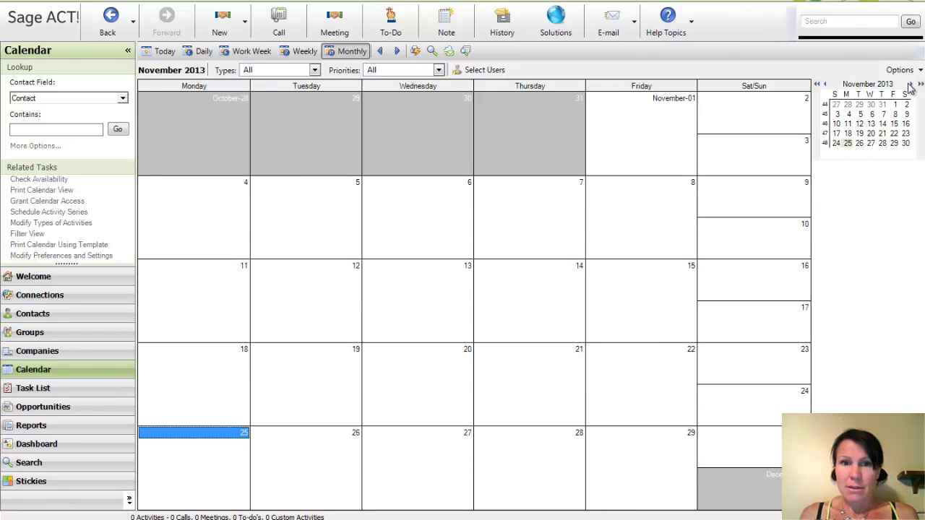
{"action": "left_click", "coordinate": [910, 84]}
{"action": "left_click", "coordinate": [910, 85]}
{"action": "left_click", "coordinate": [910, 84]}
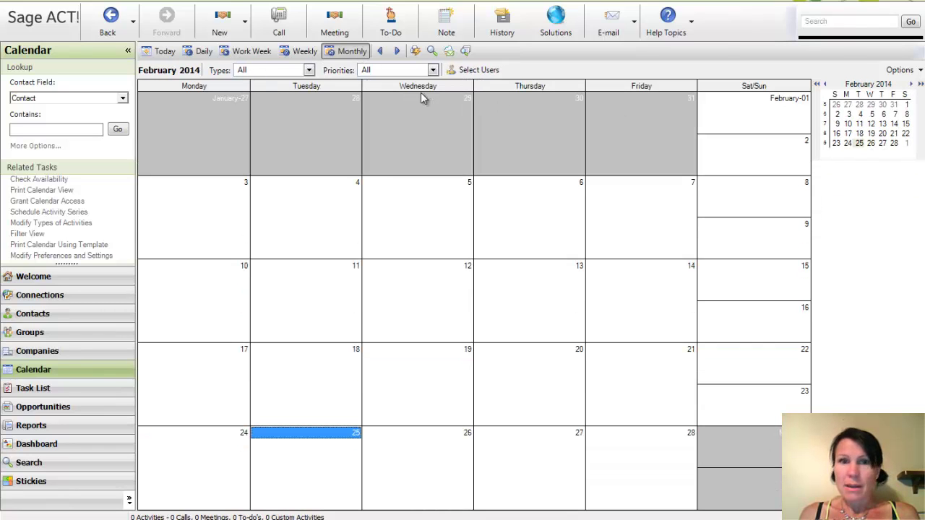
{"action": "left_click", "coordinate": [164, 51]}
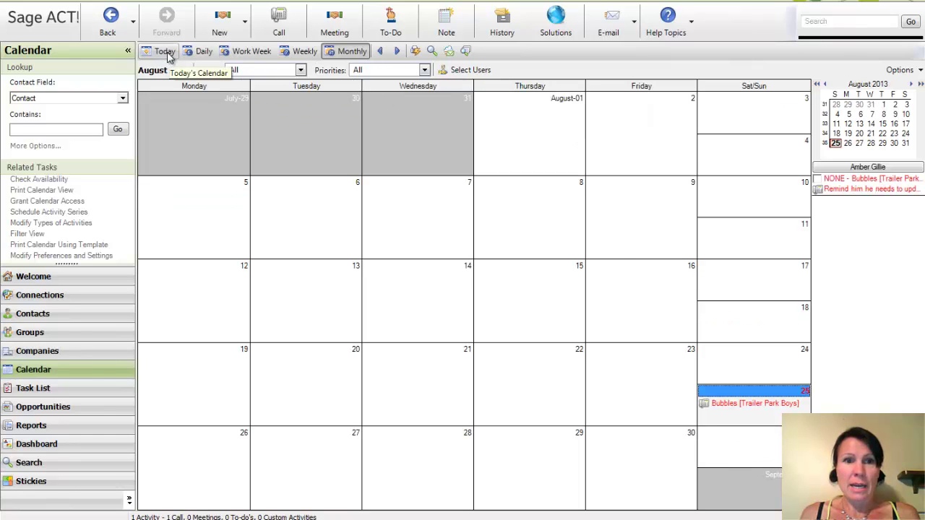
Clear the Trailer Park Boys call on August 25 as Call Completed, with its activity details added to history
{"action": "mouse_move", "coordinate": [761, 409]}
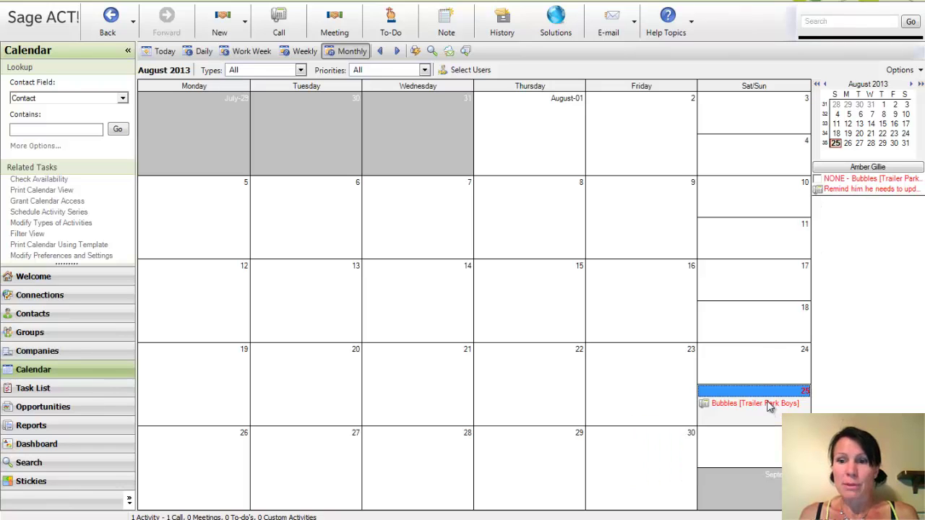
{"action": "right_click", "coordinate": [770, 407]}
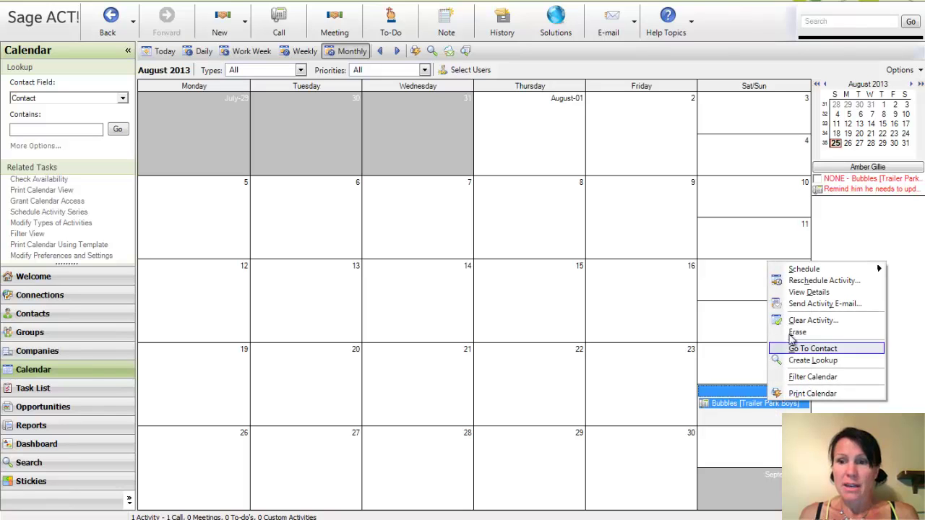
{"action": "left_click", "coordinate": [811, 320]}
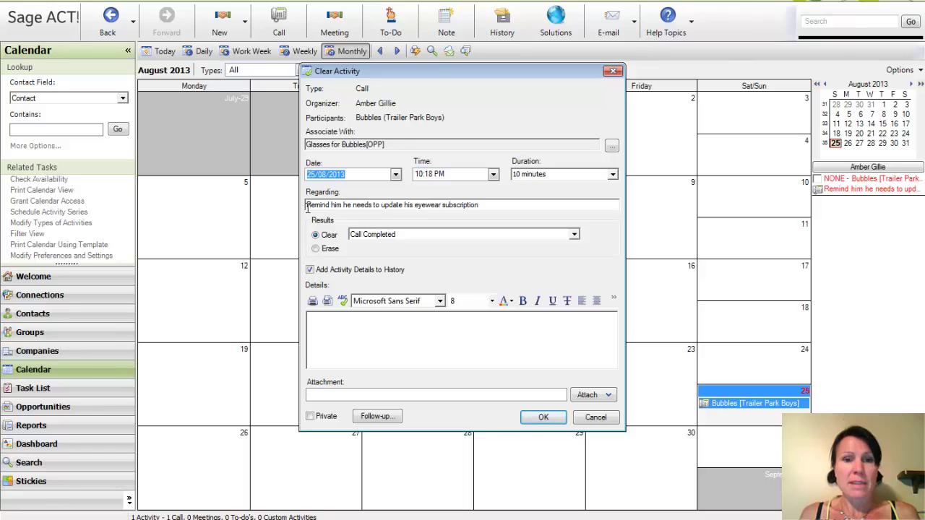
{"action": "left_click", "coordinate": [500, 204]}
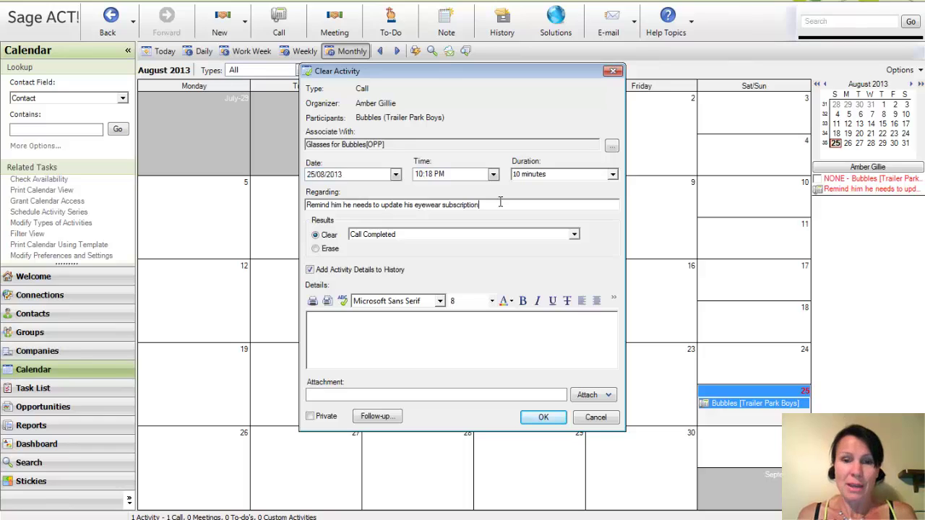
{"action": "left_click", "coordinate": [546, 420]}
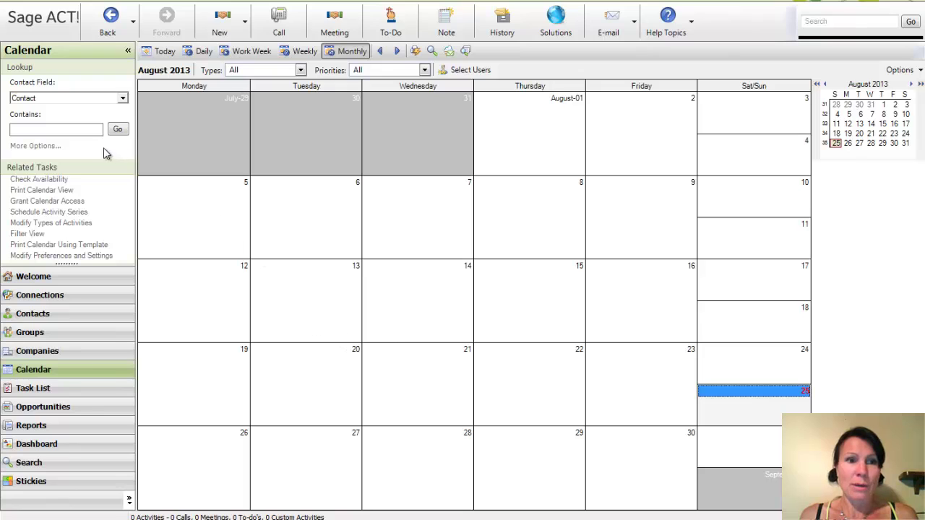
Look up the Trailer Park Boys contact by name and view the completed call in the contact's history
{"action": "left_click", "coordinate": [95, 128]}
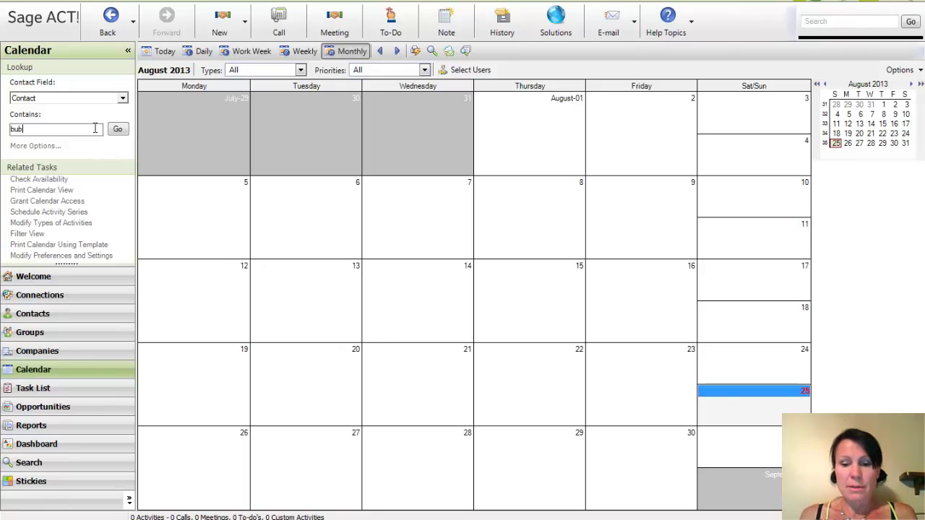
{"action": "key", "text": "Return"}
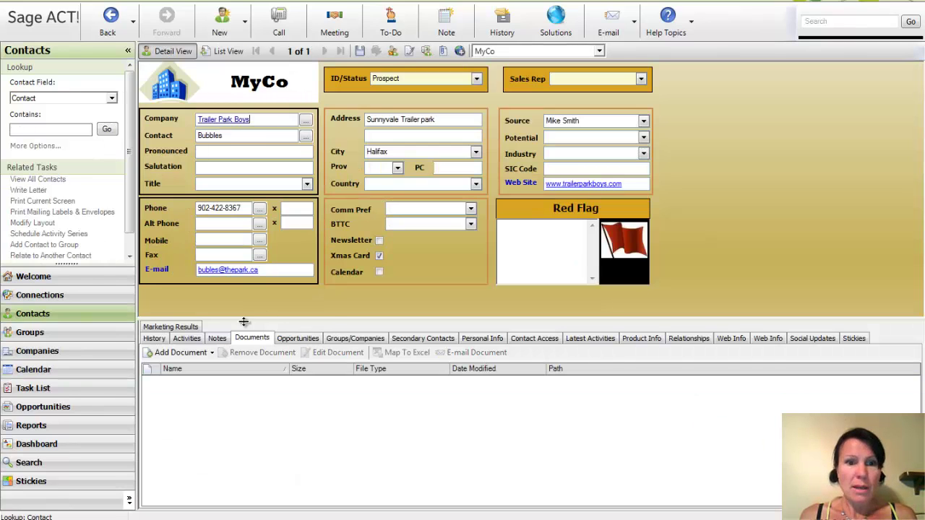
{"action": "left_click", "coordinate": [155, 339]}
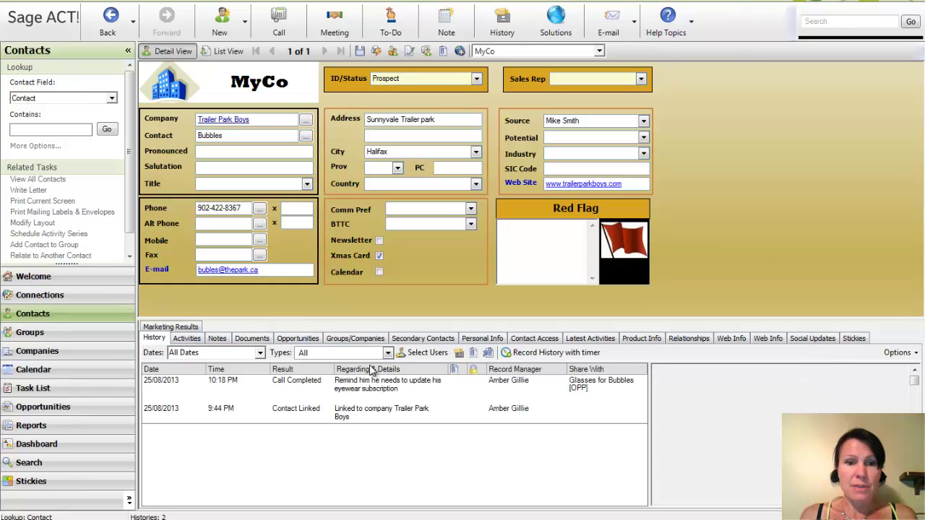
{"action": "left_click", "coordinate": [369, 389]}
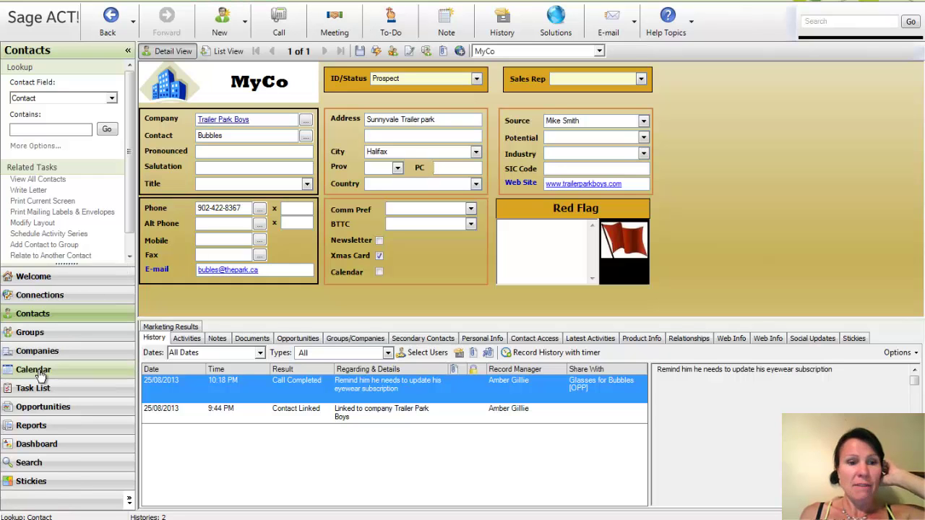
Examine the available reports, including Contact Directory, E-mail List, the Gross Margin reports and History - Time Spent
{"action": "left_click", "coordinate": [69, 425]}
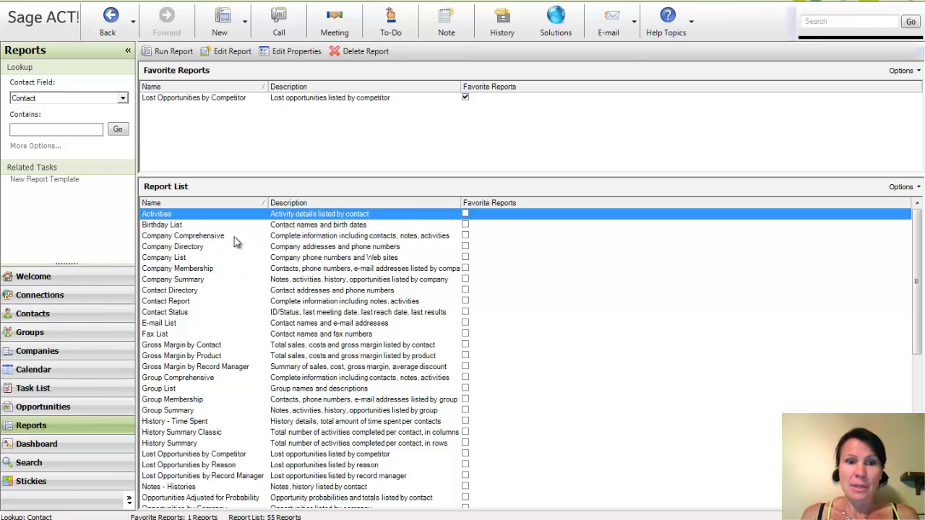
{"action": "left_click", "coordinate": [194, 292]}
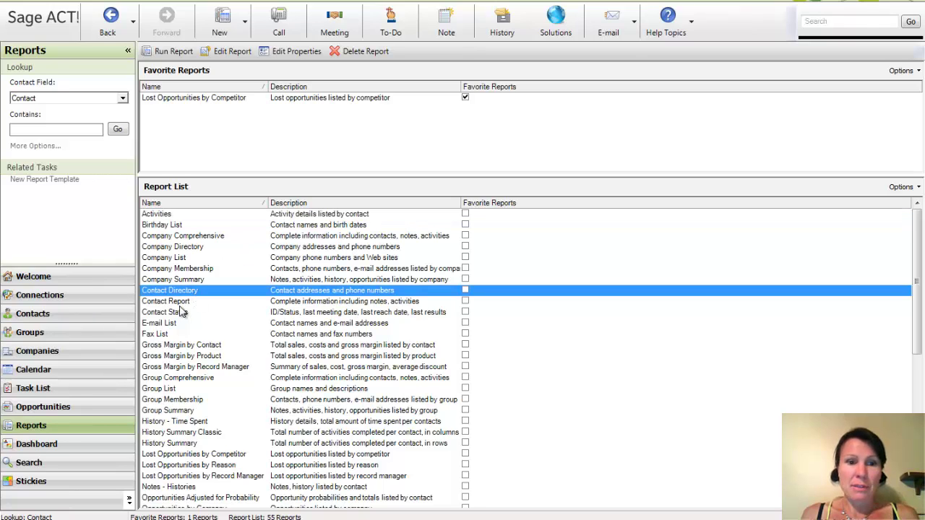
{"action": "left_click", "coordinate": [164, 327]}
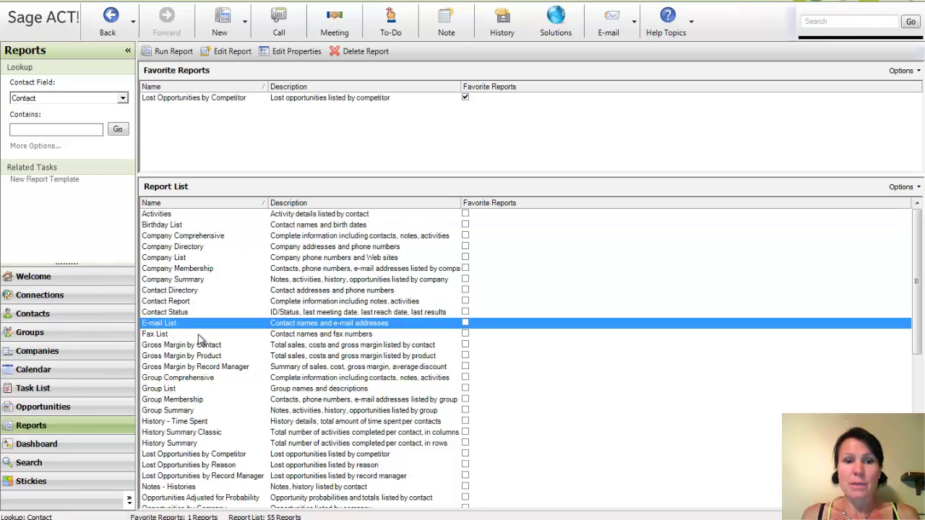
{"action": "left_click", "coordinate": [193, 349]}
{"action": "left_click", "coordinate": [196, 356]}
{"action": "left_click", "coordinate": [217, 368]}
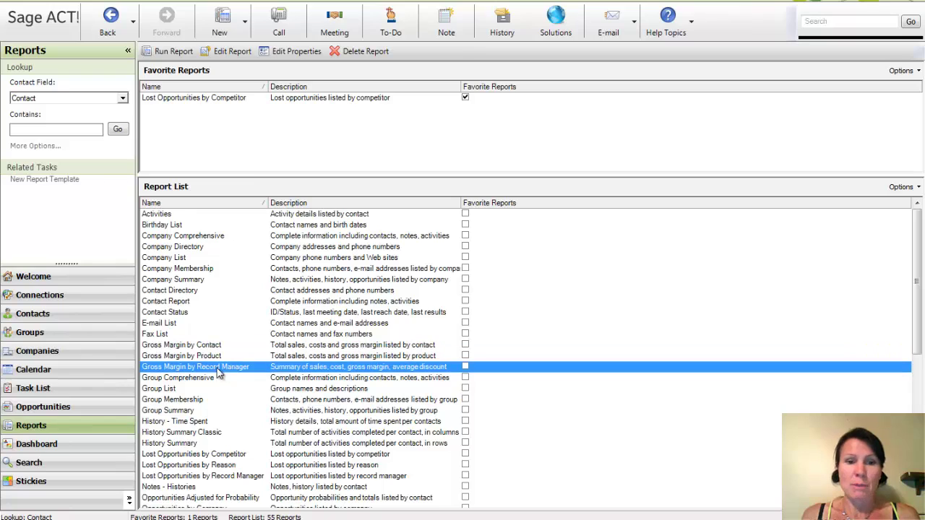
{"action": "left_click", "coordinate": [196, 425]}
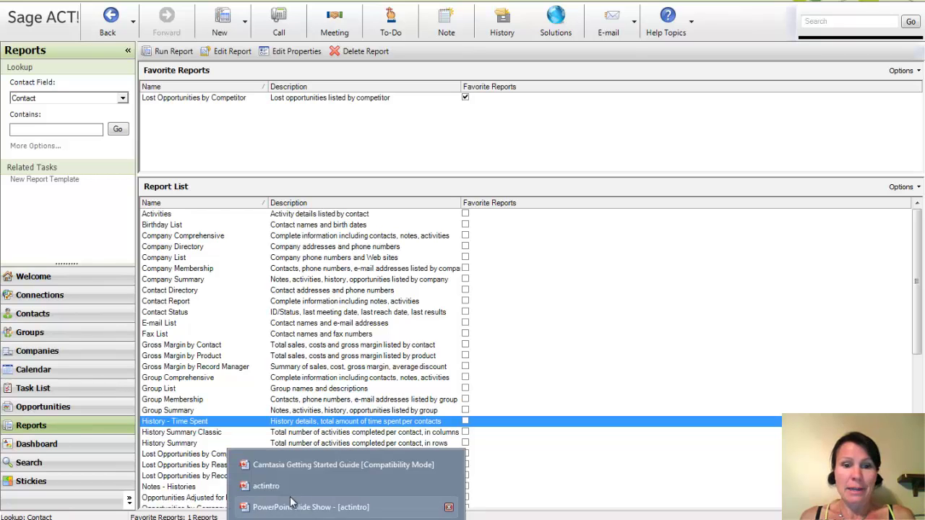
Switch to the actintro presentation in PowerPoint and show slide 2 with the consultant's contact details
{"action": "left_click", "coordinate": [266, 485]}
{"action": "left_click", "coordinate": [127, 250]}
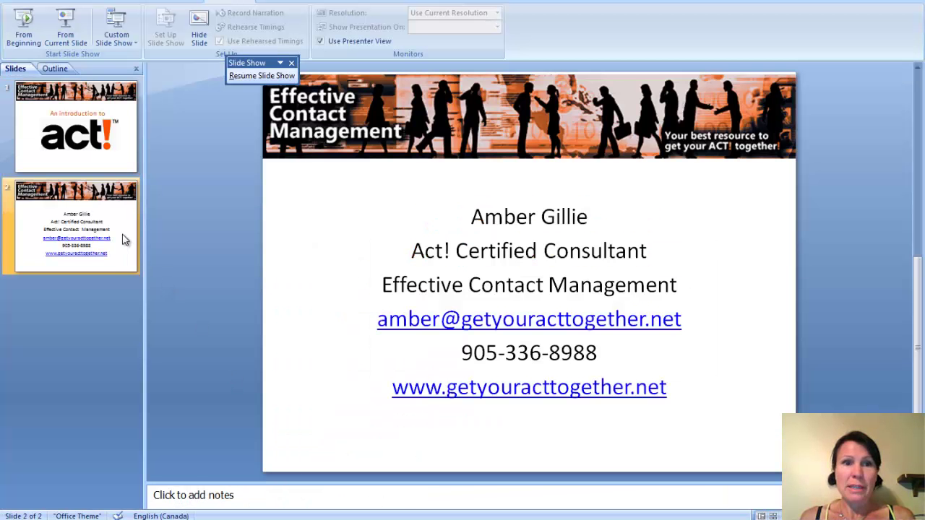